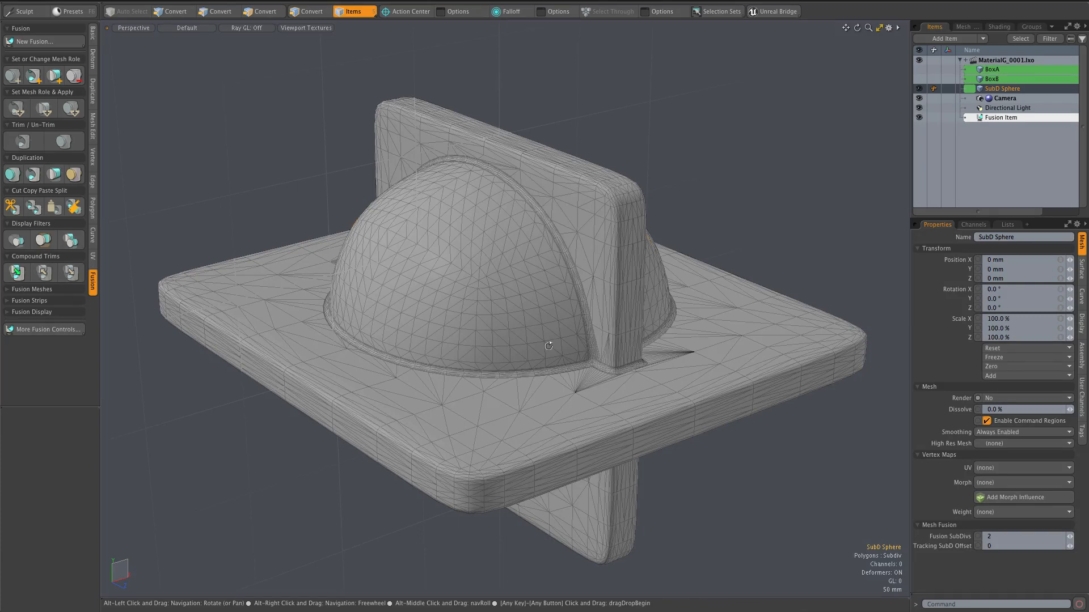
Set the first Fusion Item shader group's Polygon Tag Type to Part and its Polygon Tag to SubD Sphere 000
mouse_move(548, 346)
alt+mouse_down()
mouse_move(559, 347)
mouse_move(533, 338)
alt+mouse_up()
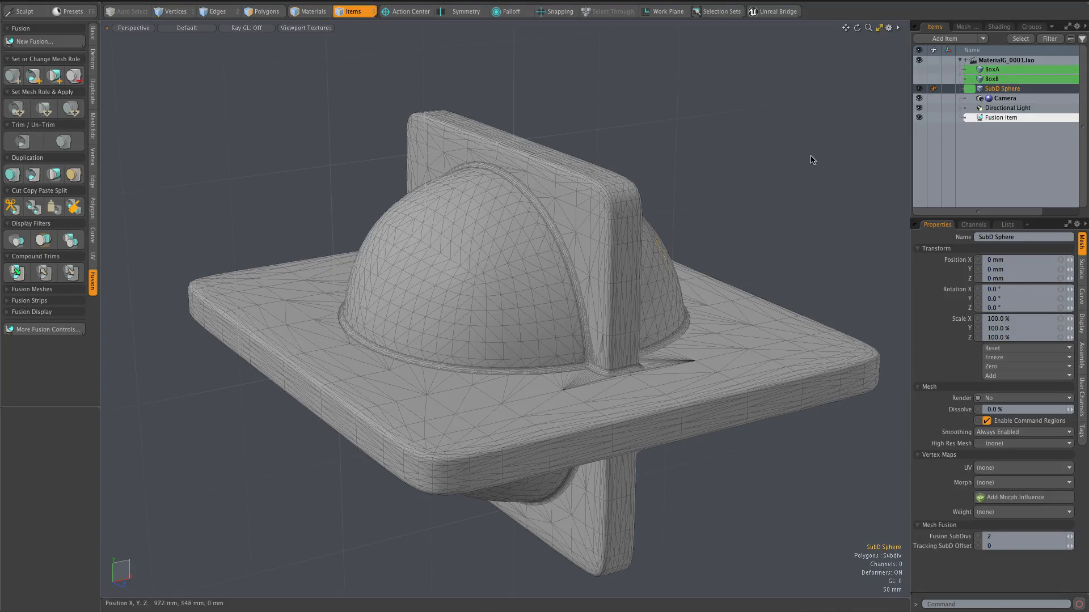
click(1003, 117)
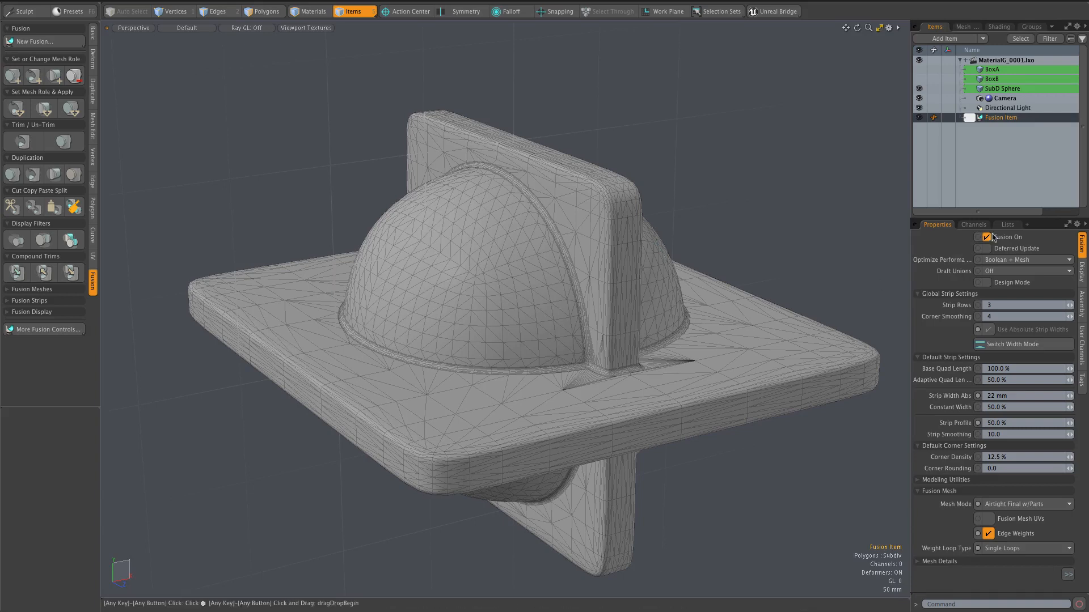
click(1007, 224)
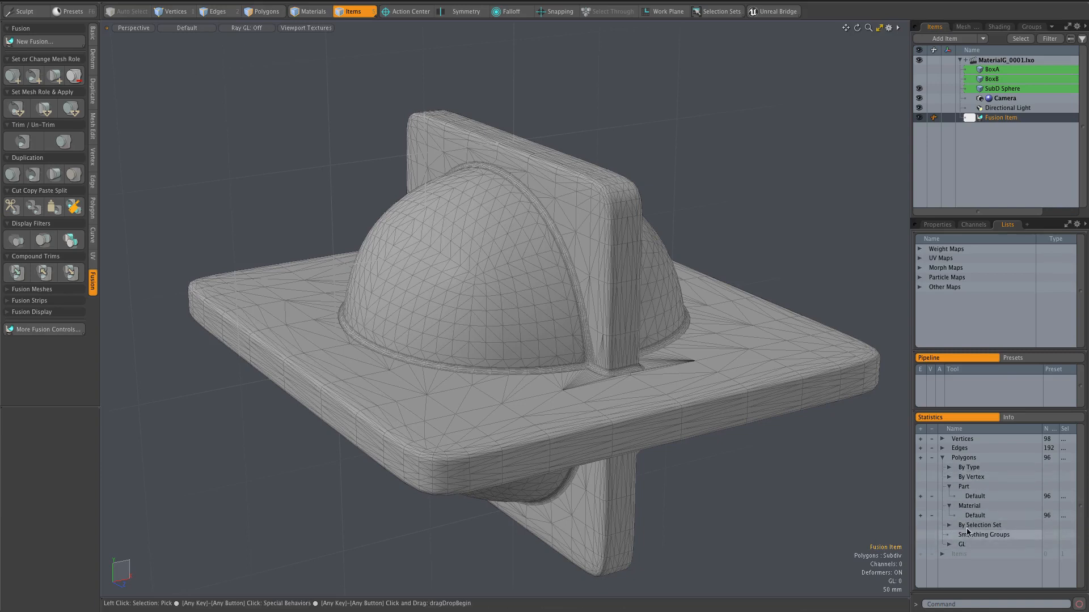
click(998, 28)
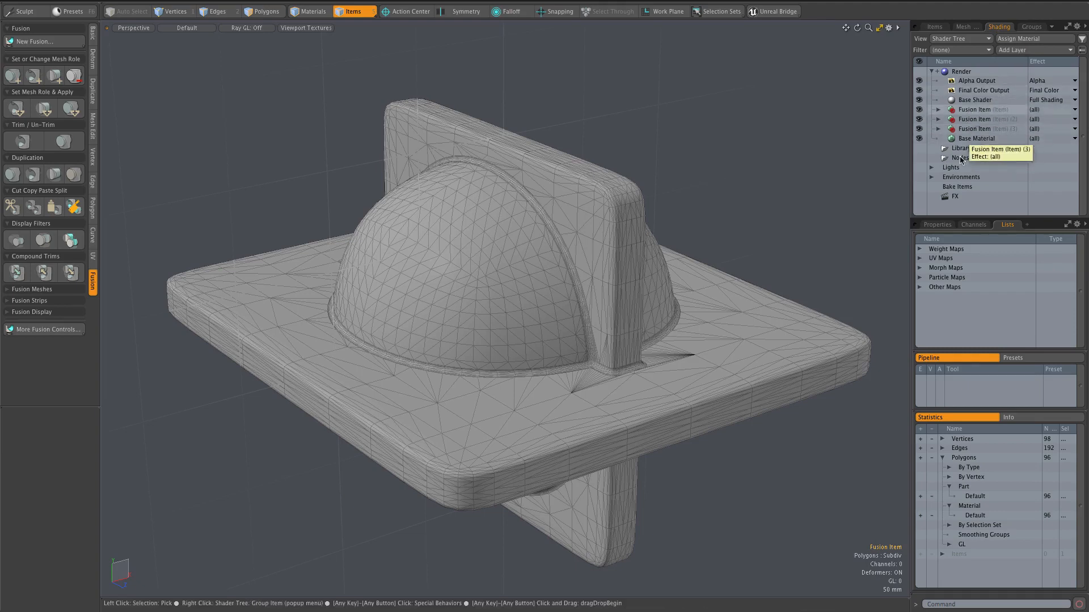
click(936, 224)
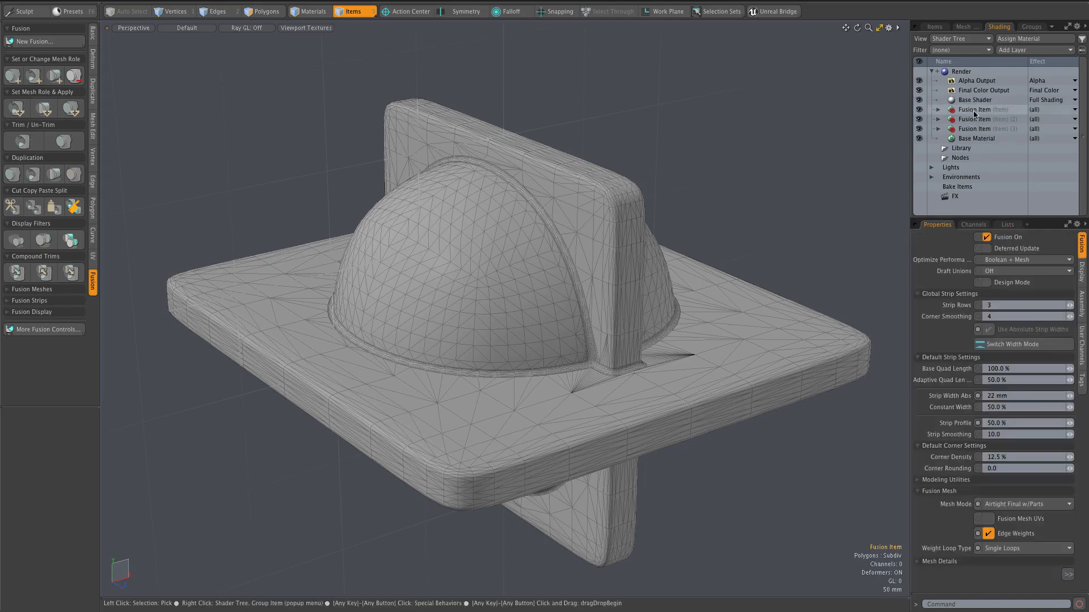
click(938, 112)
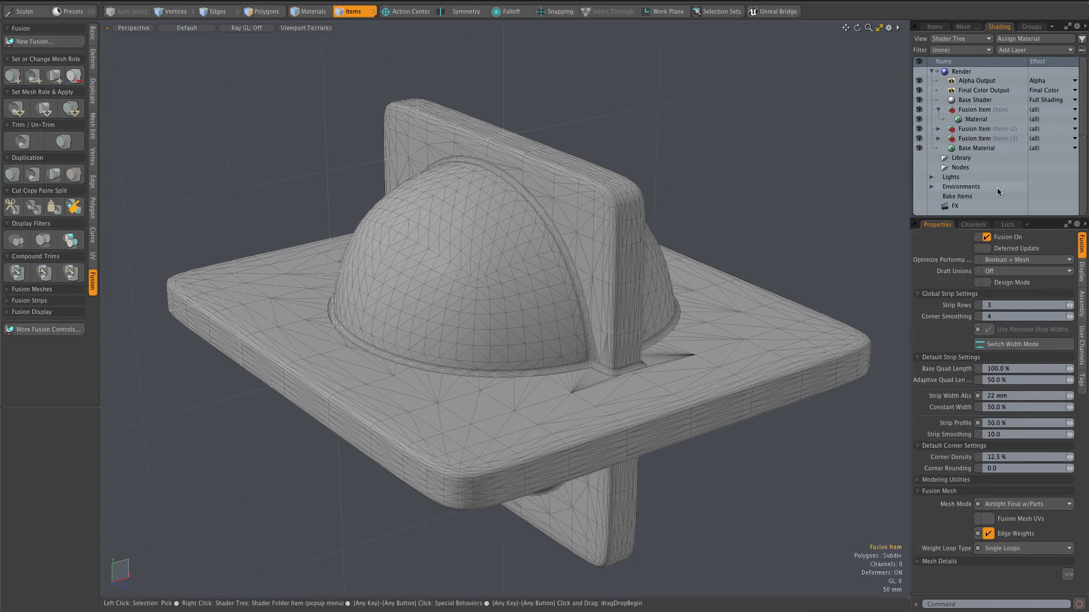
click(974, 112)
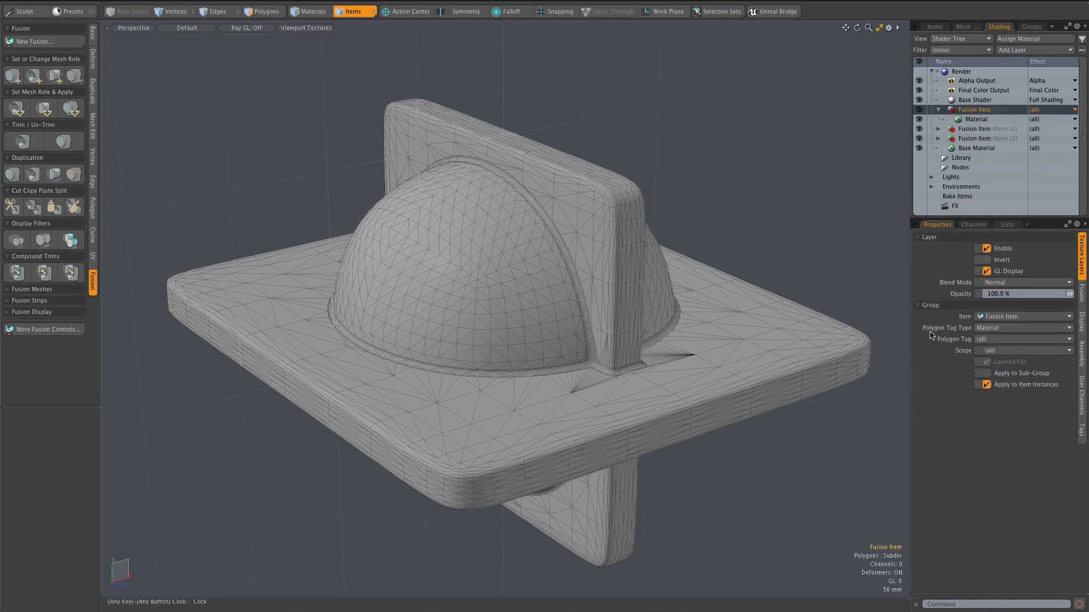
click(1003, 330)
click(993, 338)
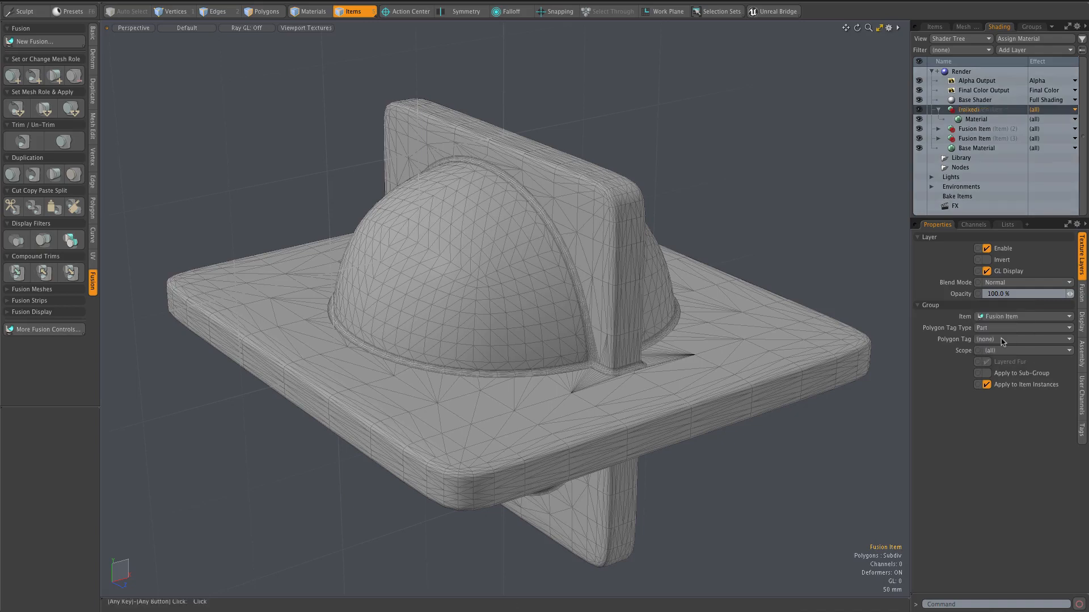
click(999, 340)
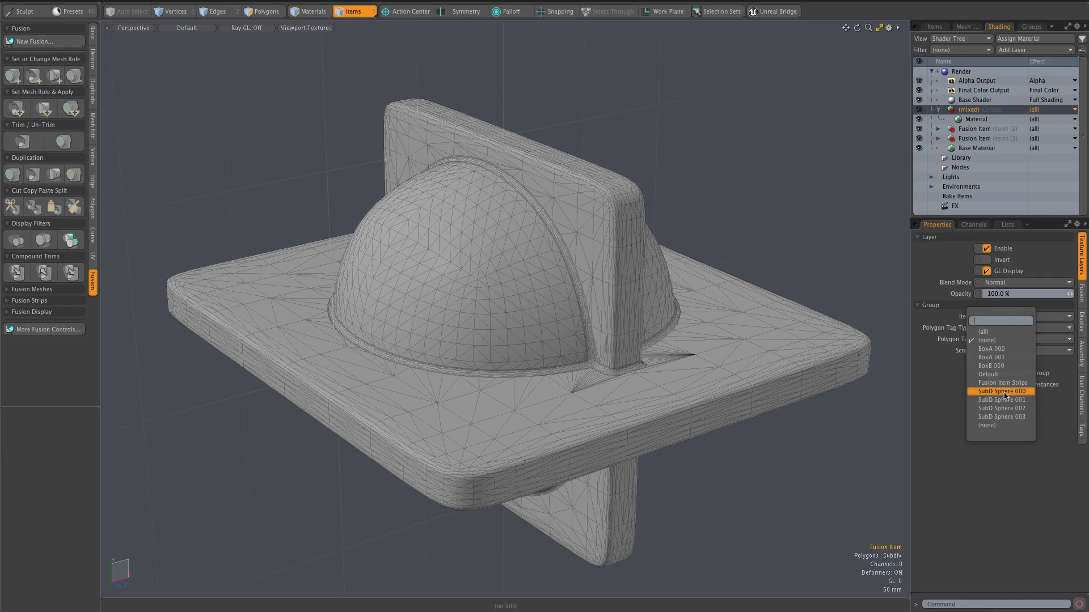
click(1002, 392)
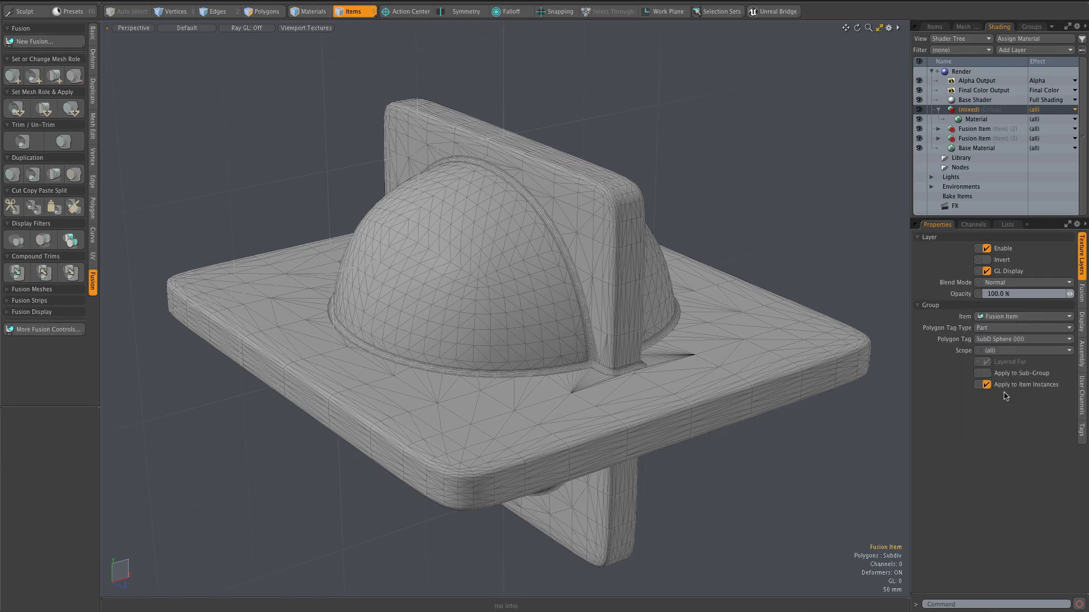
Set the diffuse colour of the SubD Sphere 000 group's material to purple with values 0.79, 0.61, 0.8
click(972, 120)
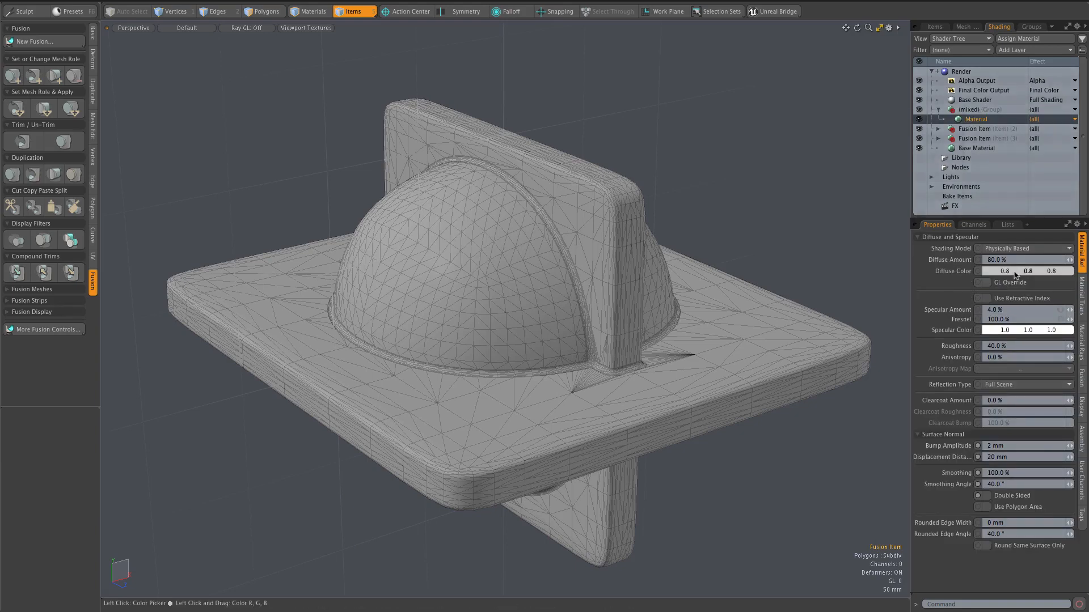
click(1016, 272)
drag(712, 227, 721, 236)
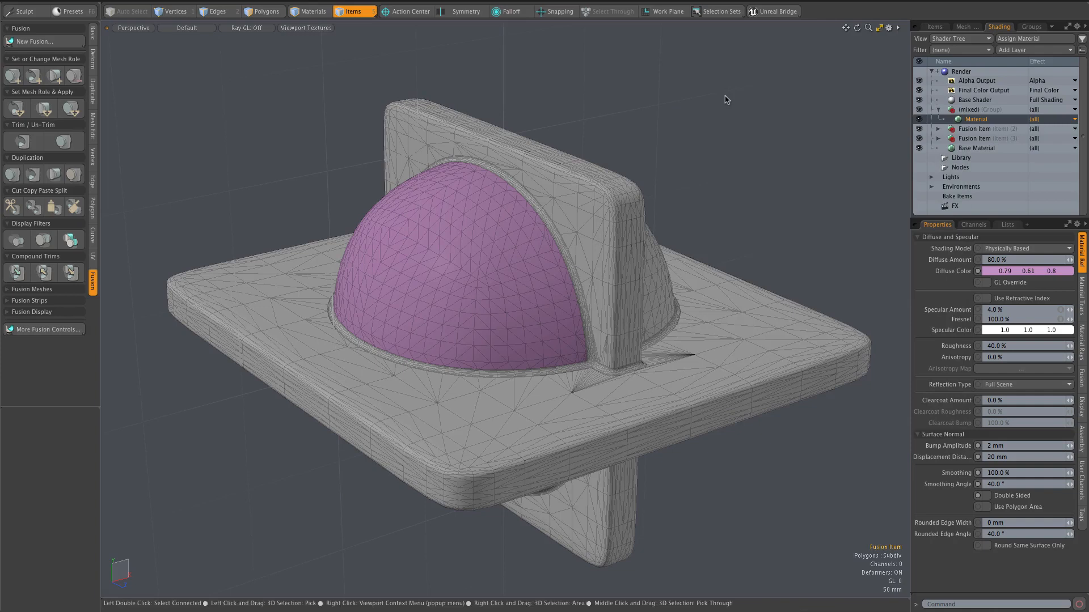
mouse_move(727, 100)
alt+mouse_down()
mouse_move(680, 110)
mouse_move(662, 92)
mouse_move(709, 103)
alt+mouse_up()
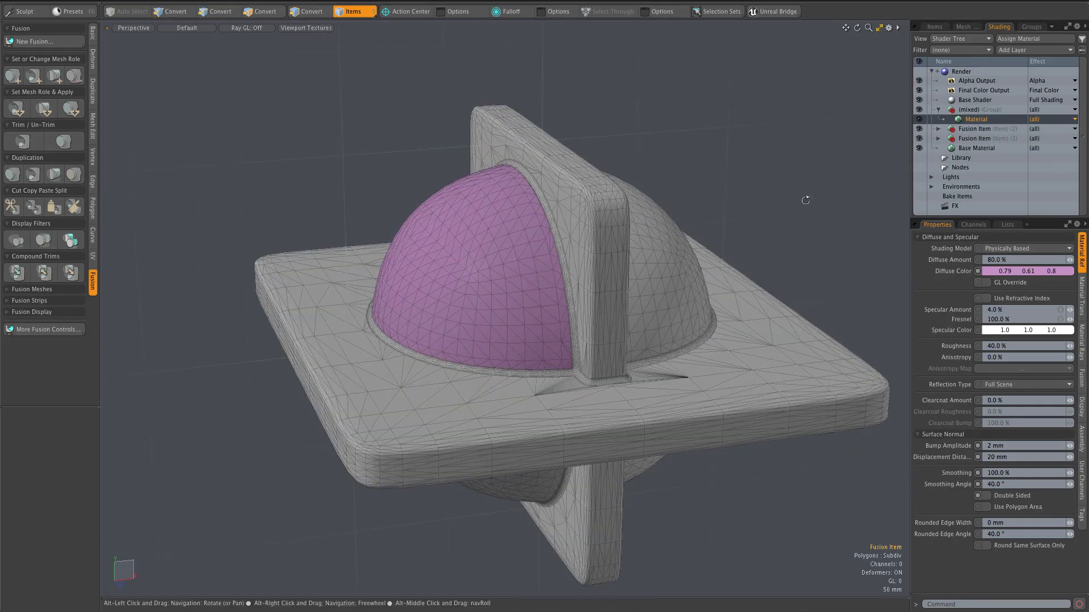
alt+drag(765, 176, 734, 131)
alt+drag(705, 193, 773, 244)
alt+drag(756, 171, 762, 171)
alt+drag(730, 138, 717, 145)
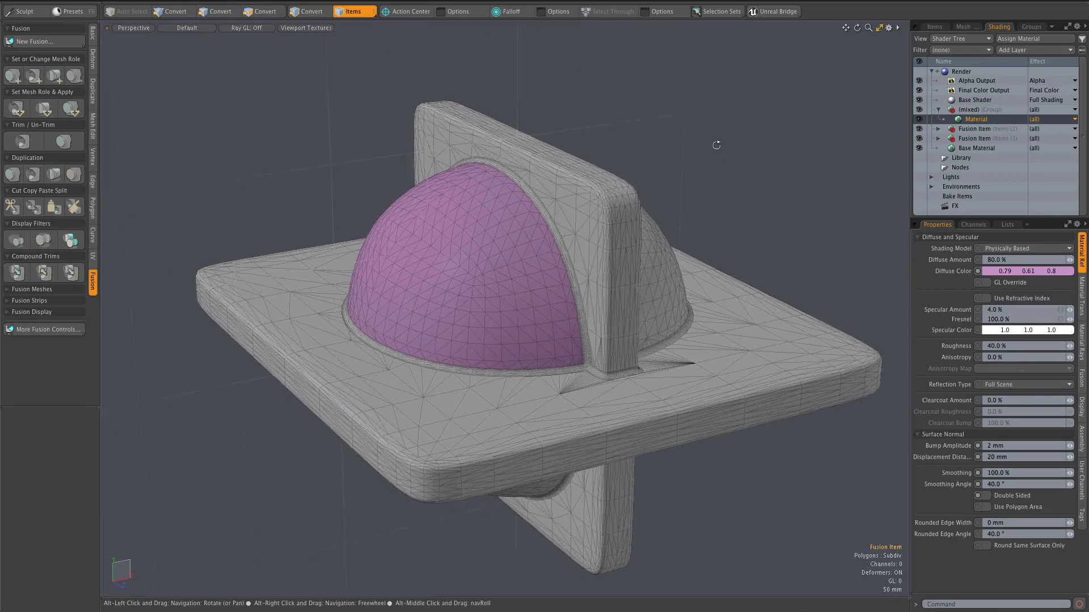
Move the SubD Sphere to about -2 mm along X
click(437, 316)
key(w)
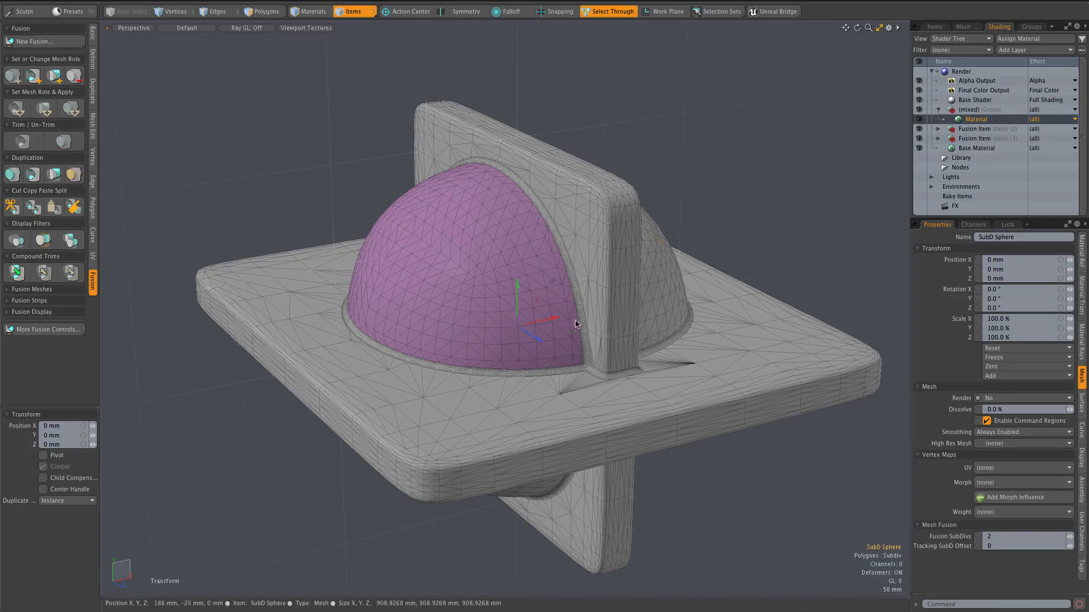
mouse_move(560, 320)
mouse_down()
mouse_move(422, 345)
mouse_move(670, 291)
mouse_move(545, 321)
mouse_move(558, 317)
mouse_up()
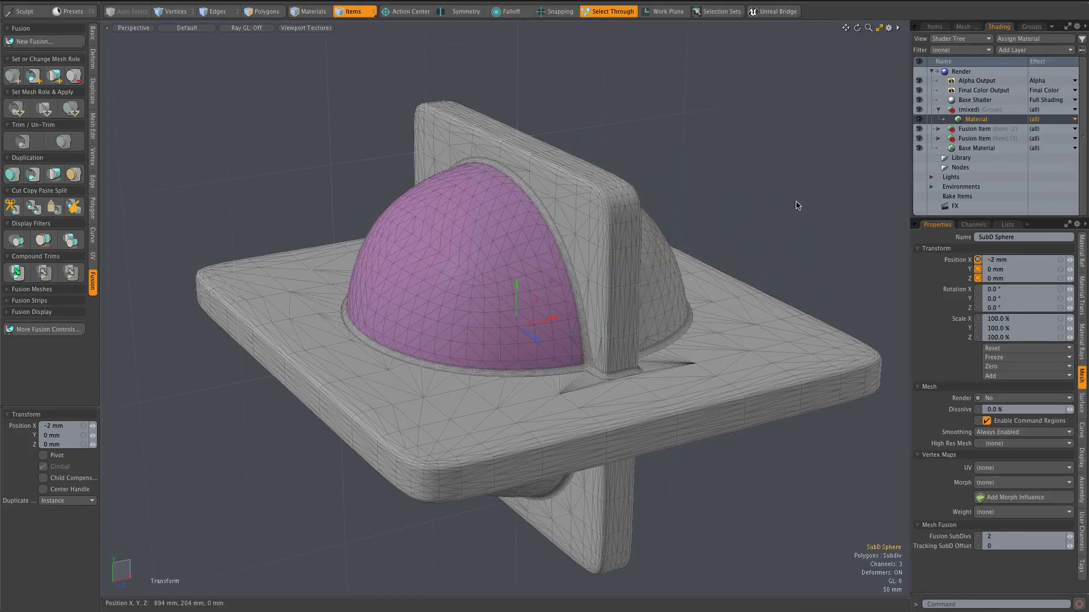
mouse_move(800, 202)
alt+mouse_down()
mouse_move(741, 141)
mouse_move(792, 194)
alt+mouse_up()
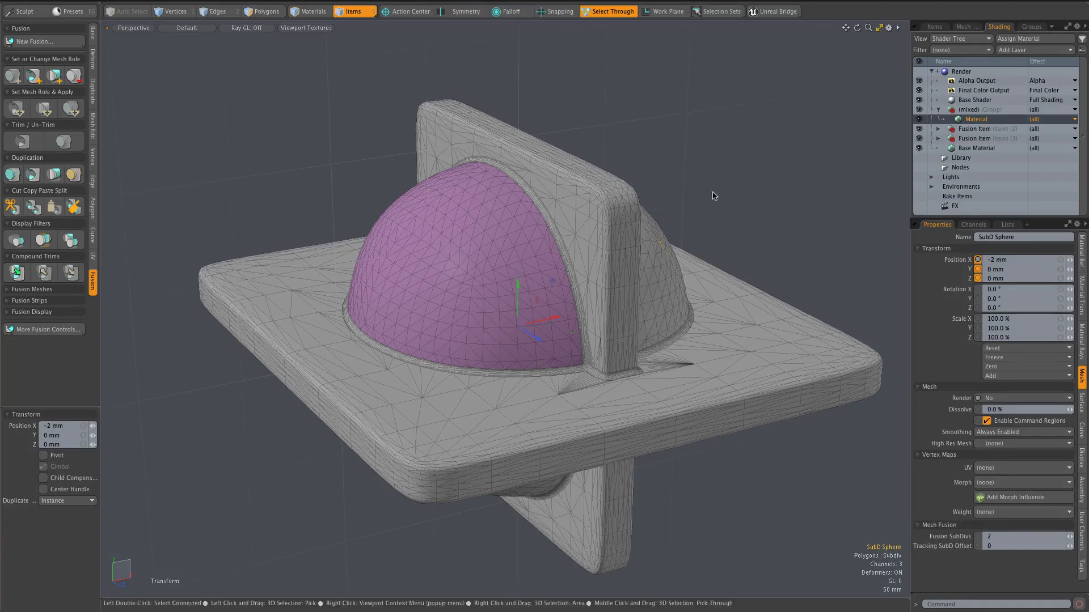
Set the Fusion Item's Mesh Mode to Airtight Final Item Parts
click(935, 28)
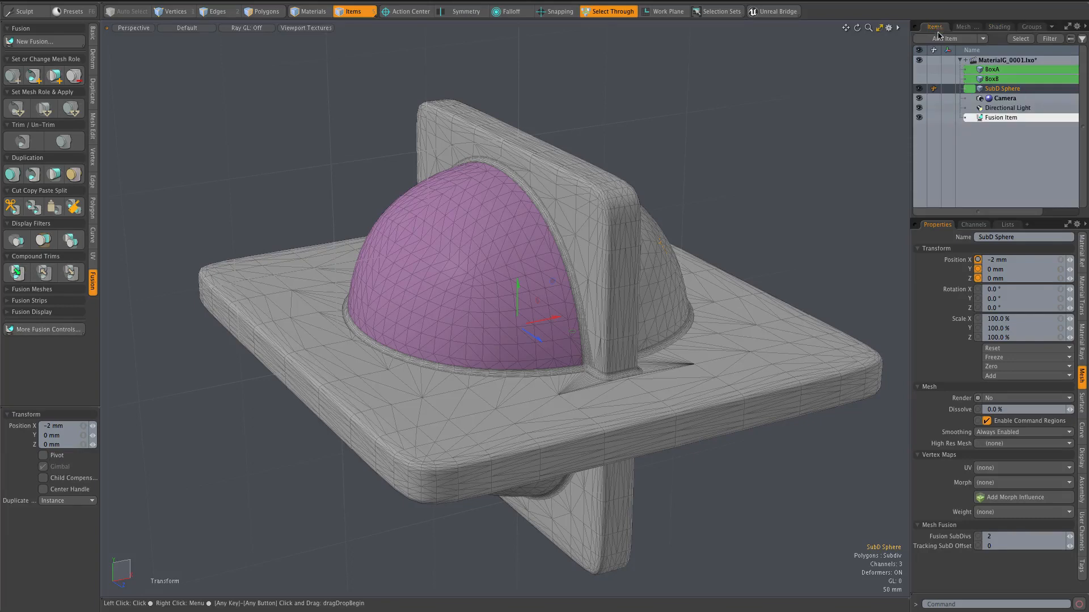
click(1001, 117)
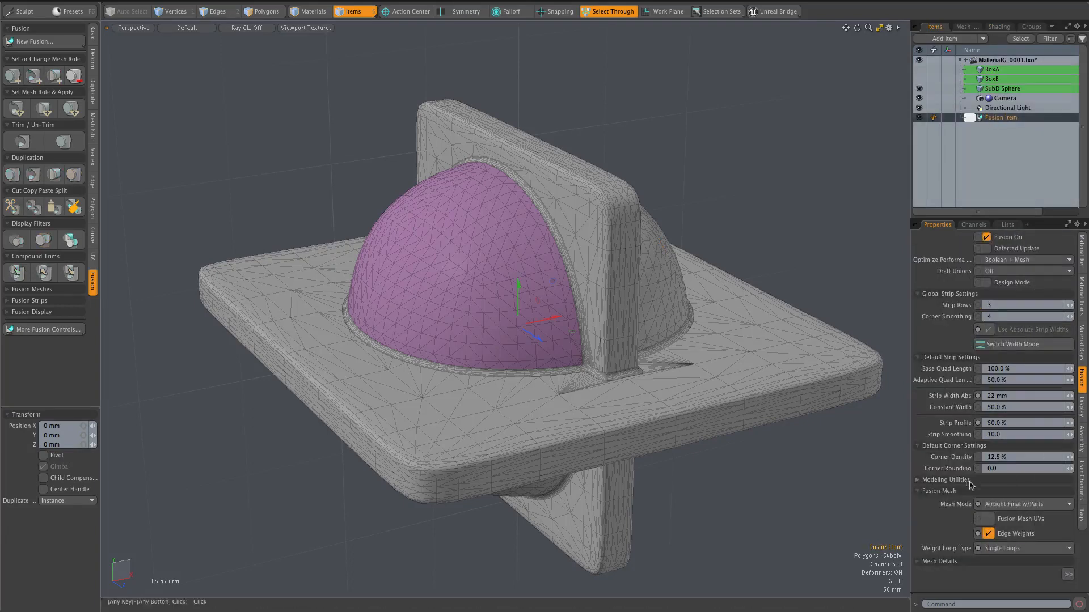
click(1030, 504)
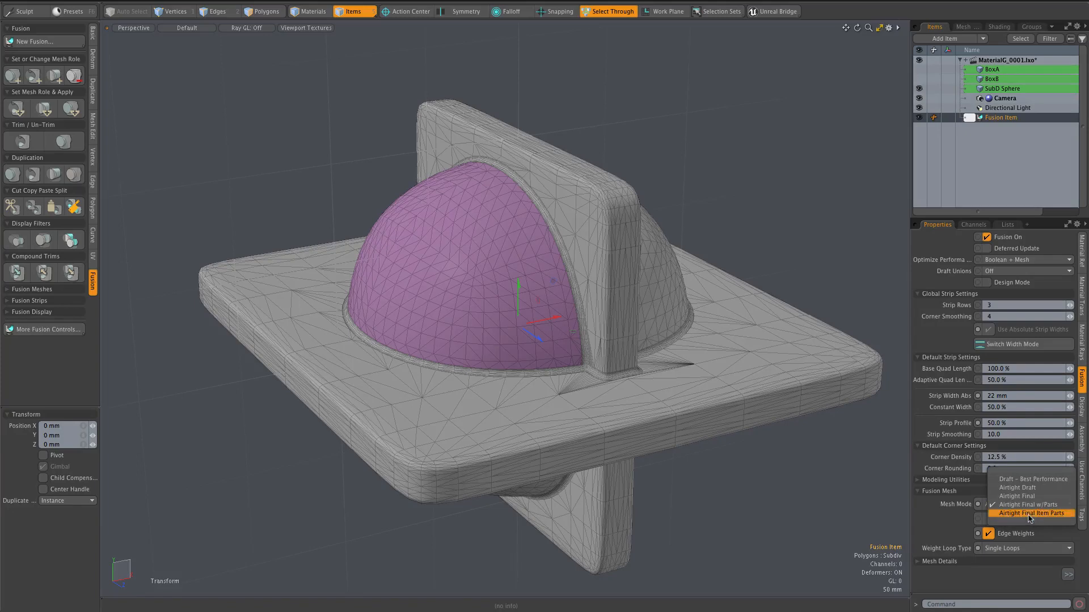
click(1029, 513)
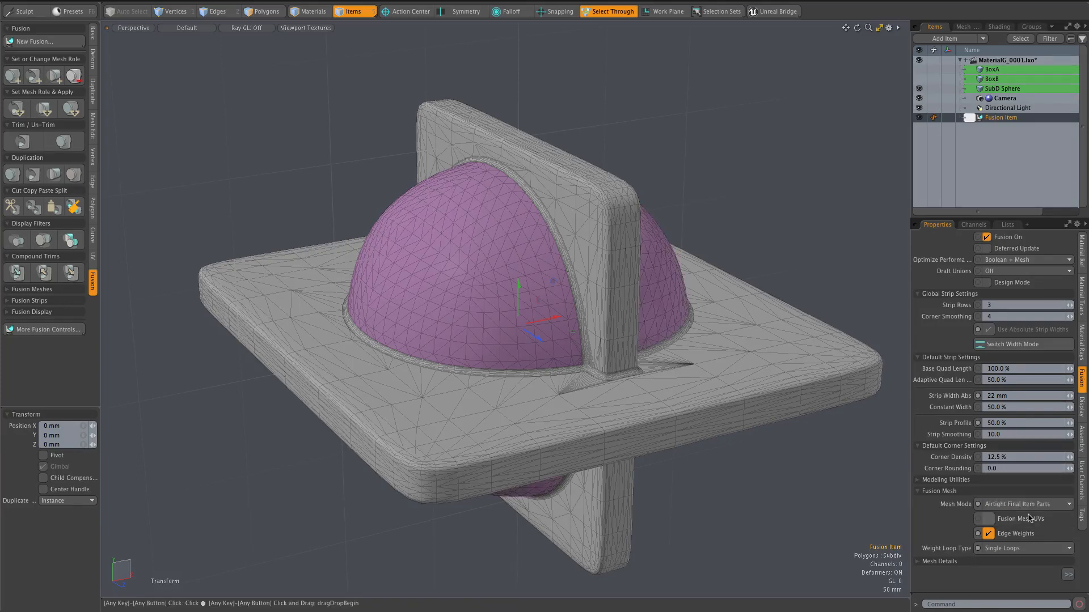
mouse_move(776, 457)
alt+mouse_down()
mouse_move(737, 420)
mouse_move(726, 437)
mouse_move(706, 428)
mouse_move(784, 447)
alt+mouse_up()
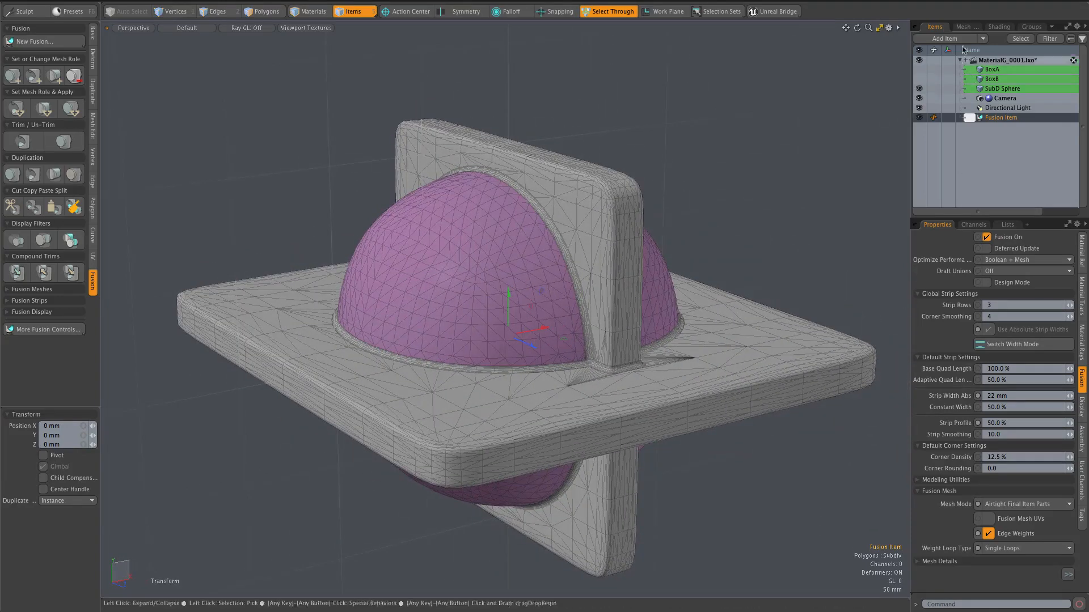
Assign the second Fusion Item shader group to the Part tag BoxA 000 and colour its material blue with diffuse 0.49, 0.64, 0.8
click(995, 27)
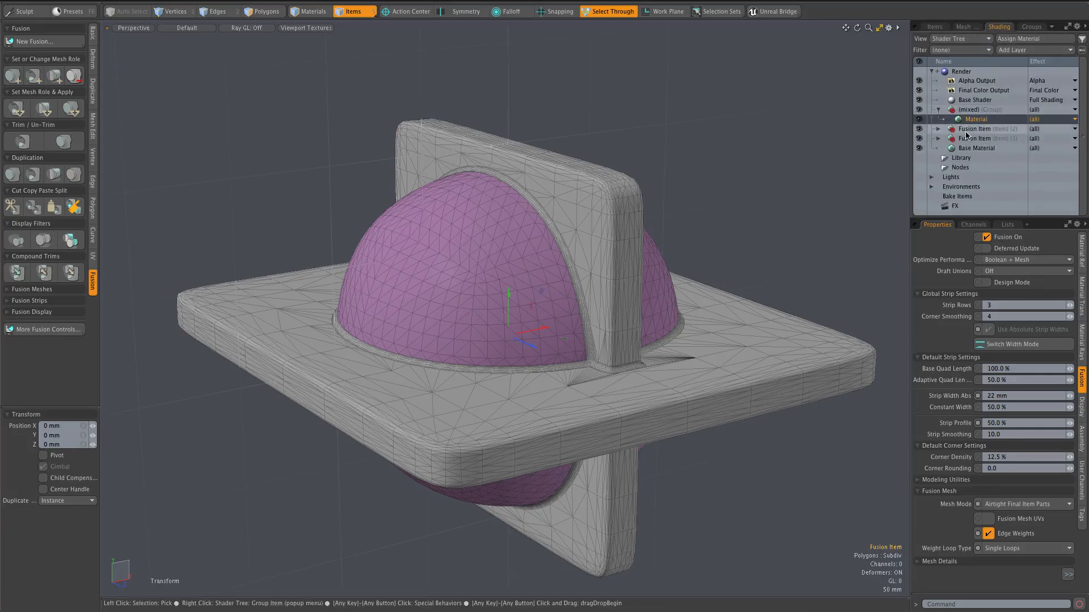
click(938, 129)
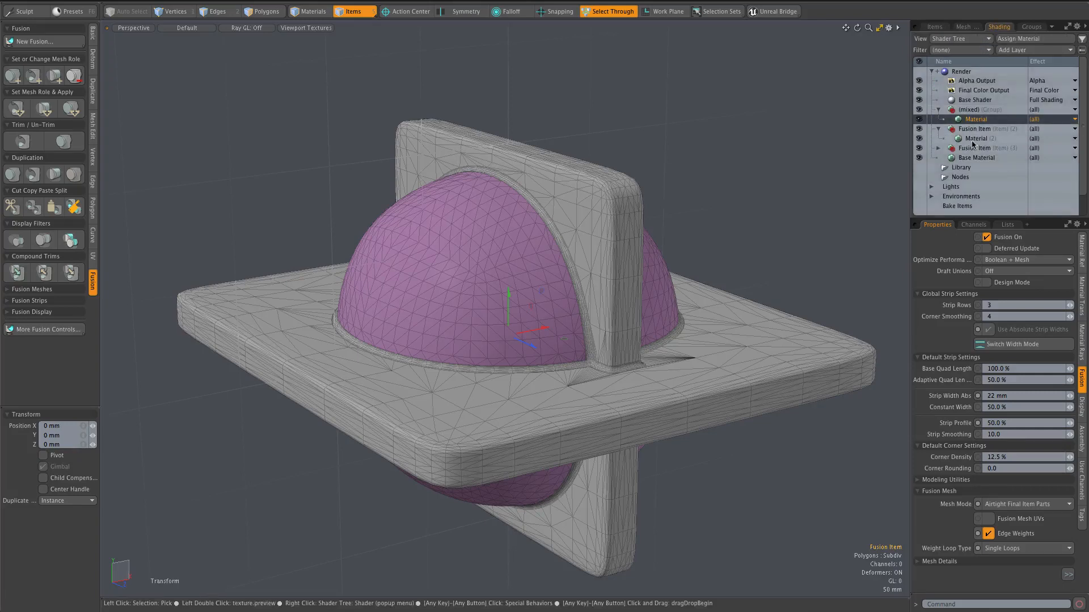
click(975, 131)
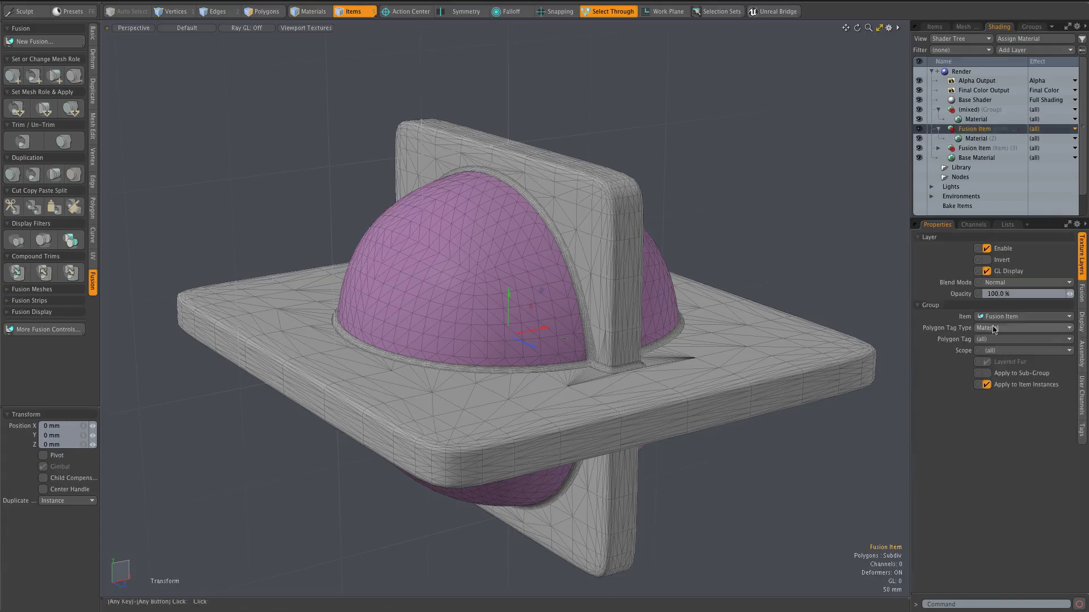
click(993, 329)
click(993, 329)
click(997, 339)
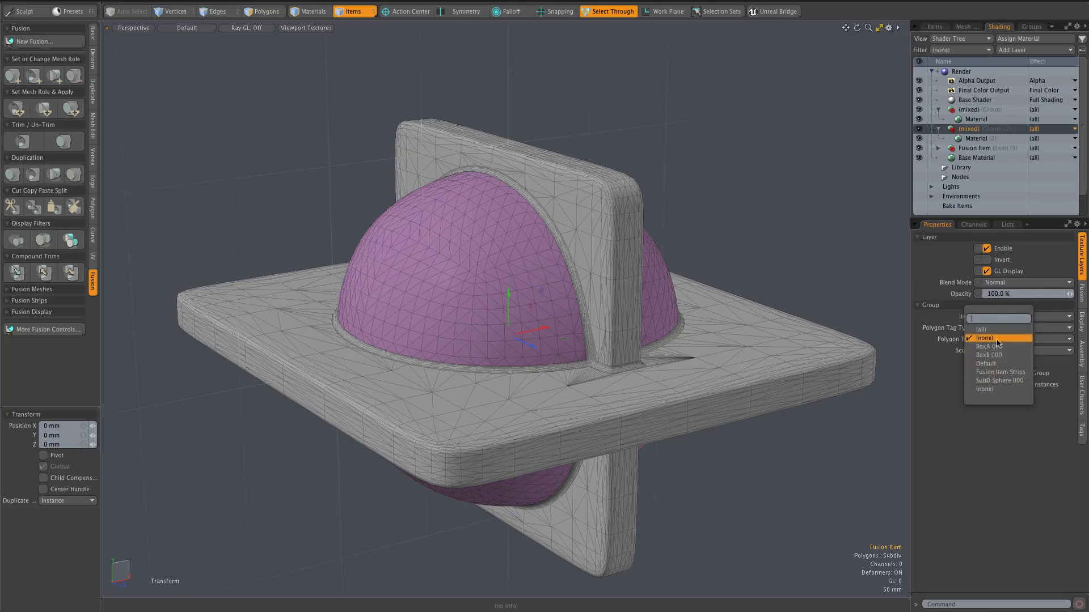
click(998, 346)
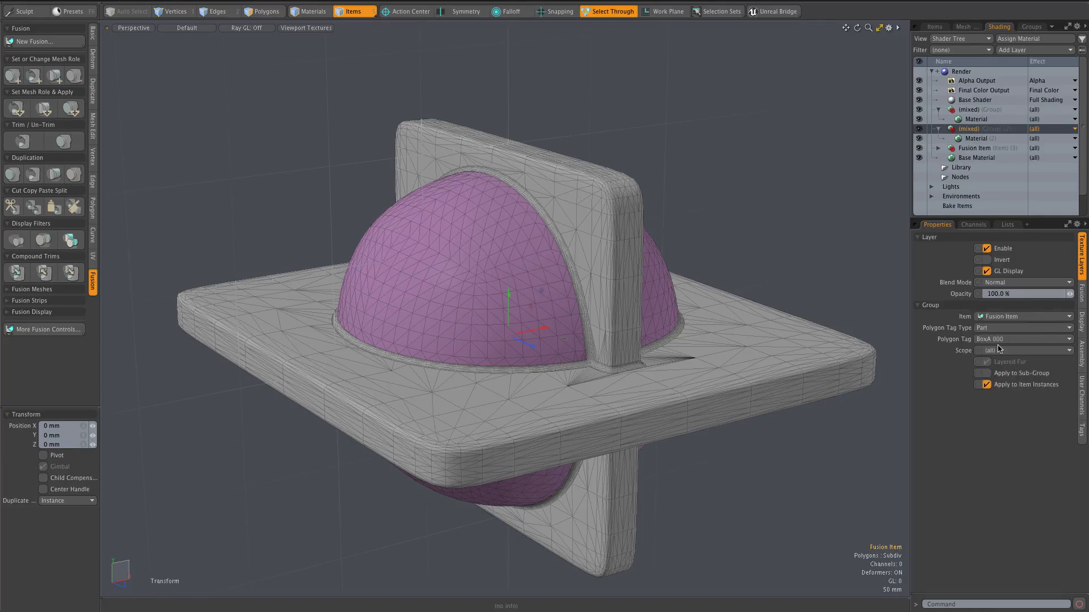
click(971, 140)
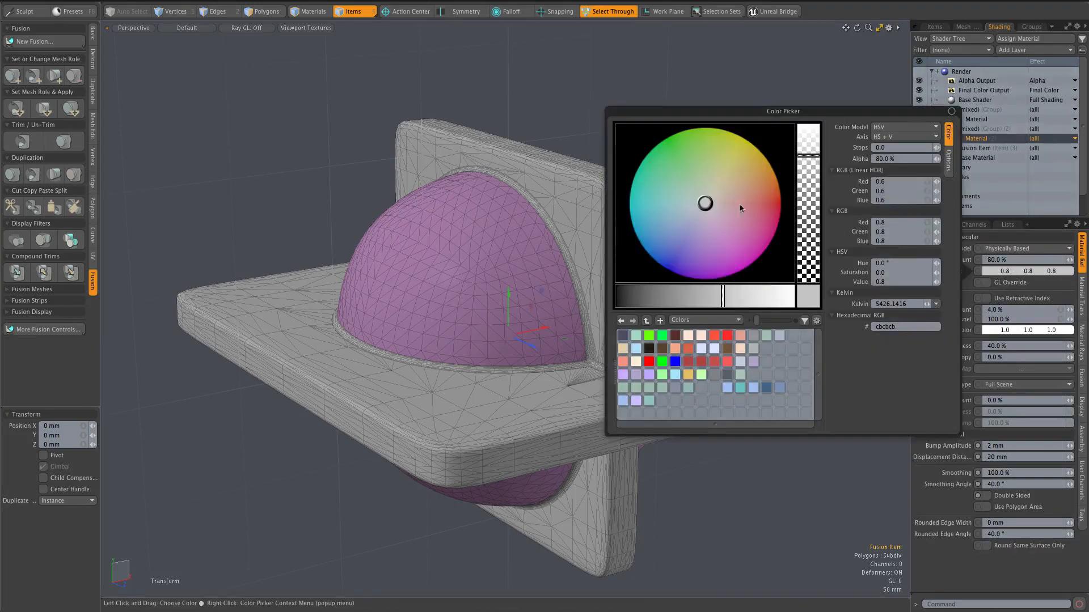
click(663, 237)
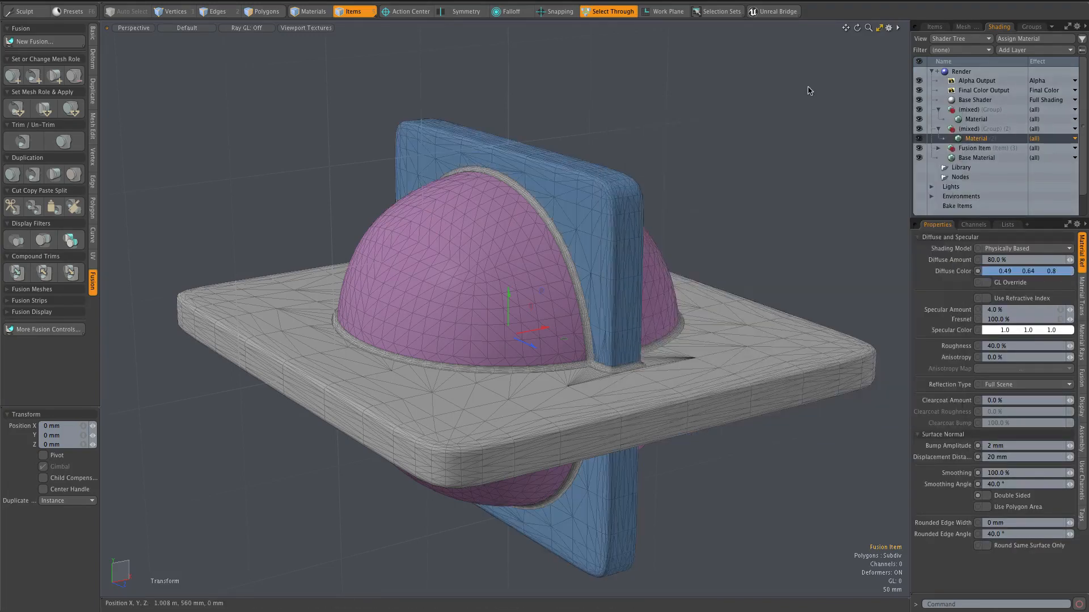
Set the third Fusion Item shader group's Polygon Tag Type to Part and its Polygon Tag to BoxB 000
click(936, 152)
click(973, 157)
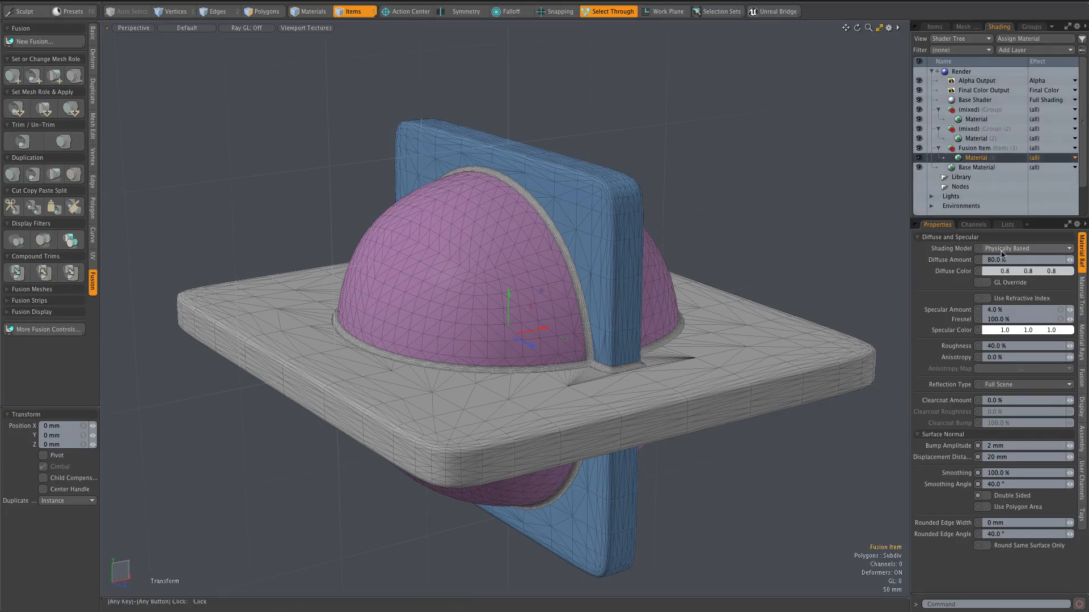
click(973, 148)
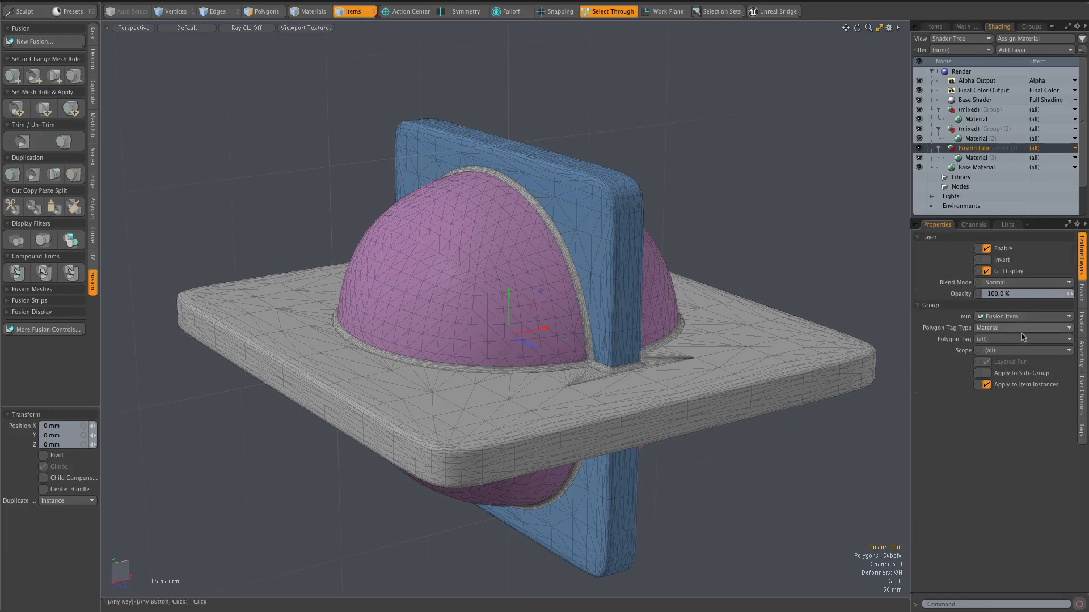
click(1007, 329)
click(1003, 343)
click(1003, 339)
click(1004, 361)
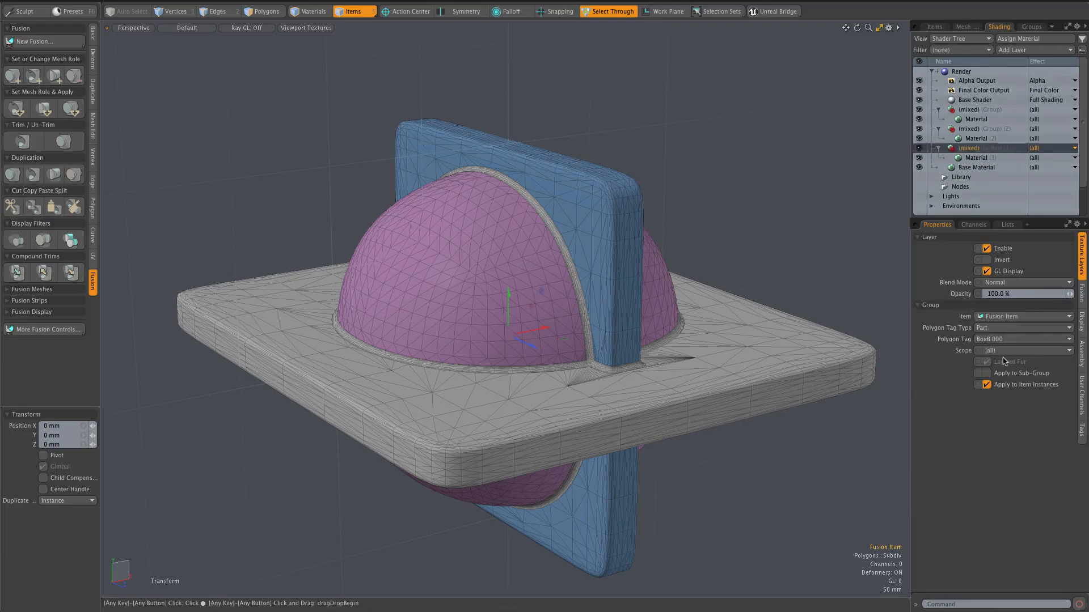
Set the diffuse colour of the BoxB 000 group's material to teal with values 0.57, 0.8, 0.76
click(976, 158)
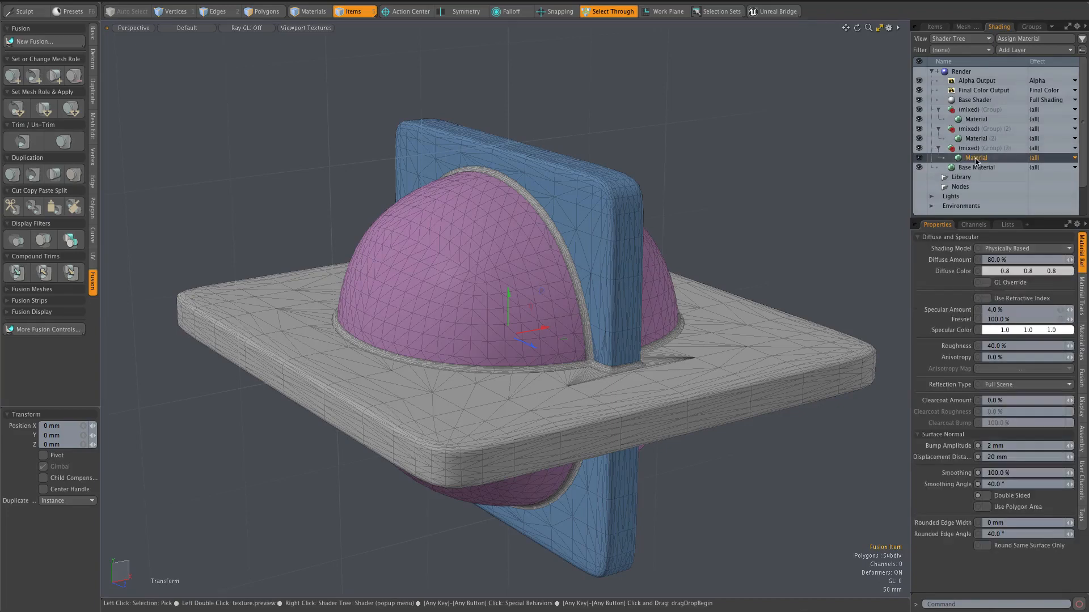
click(1005, 271)
click(665, 197)
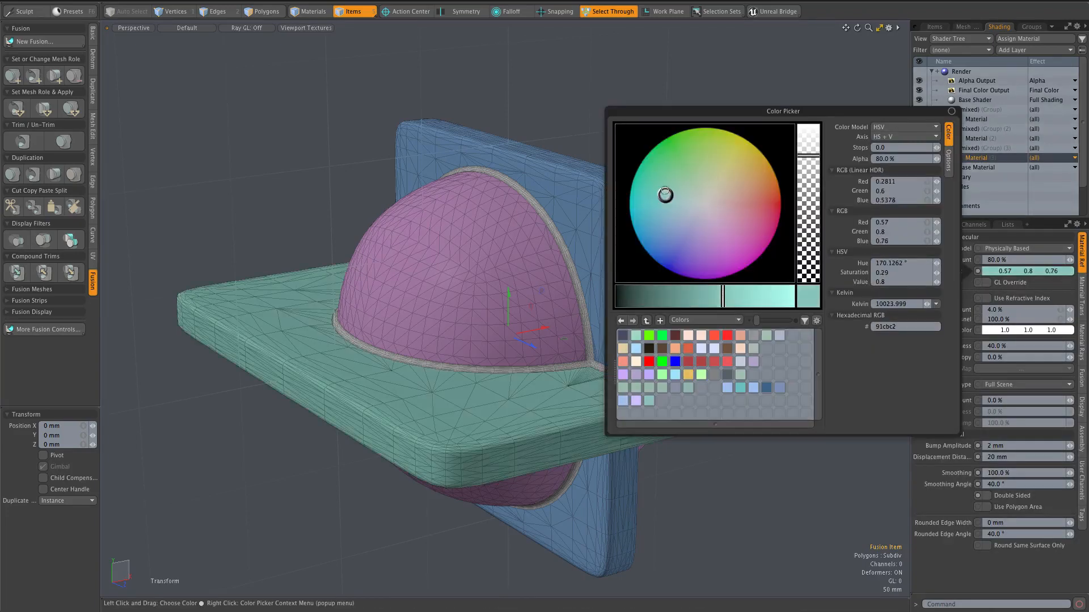
alt+drag(701, 143, 740, 149)
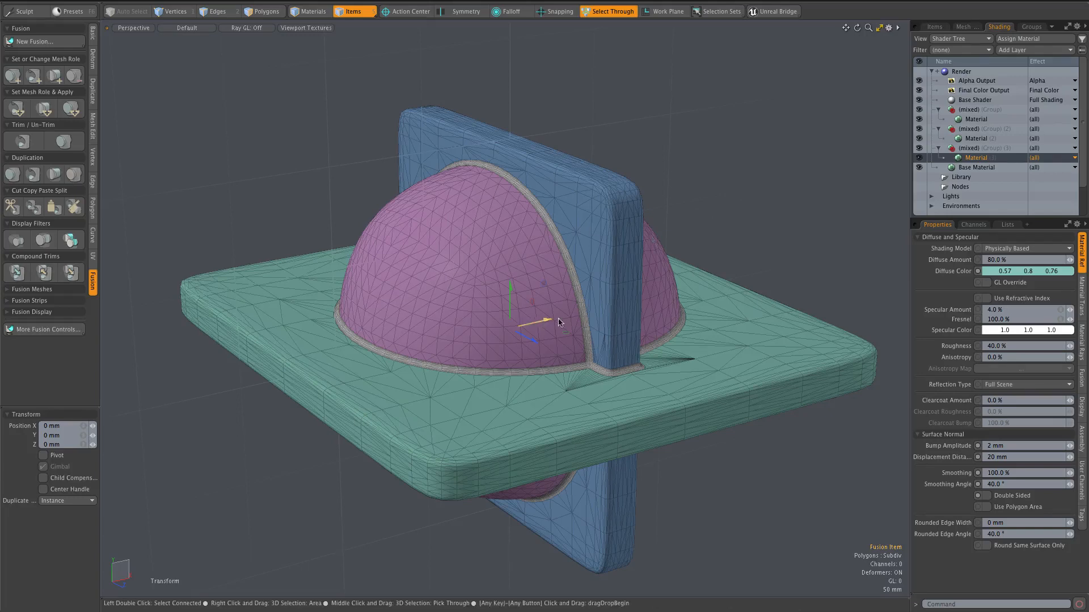
Examine the fusion strips between the purple sphere, blue box and teal box up close and from farther away
scroll(570, 332, up, 2)
scroll(590, 316, up, 8)
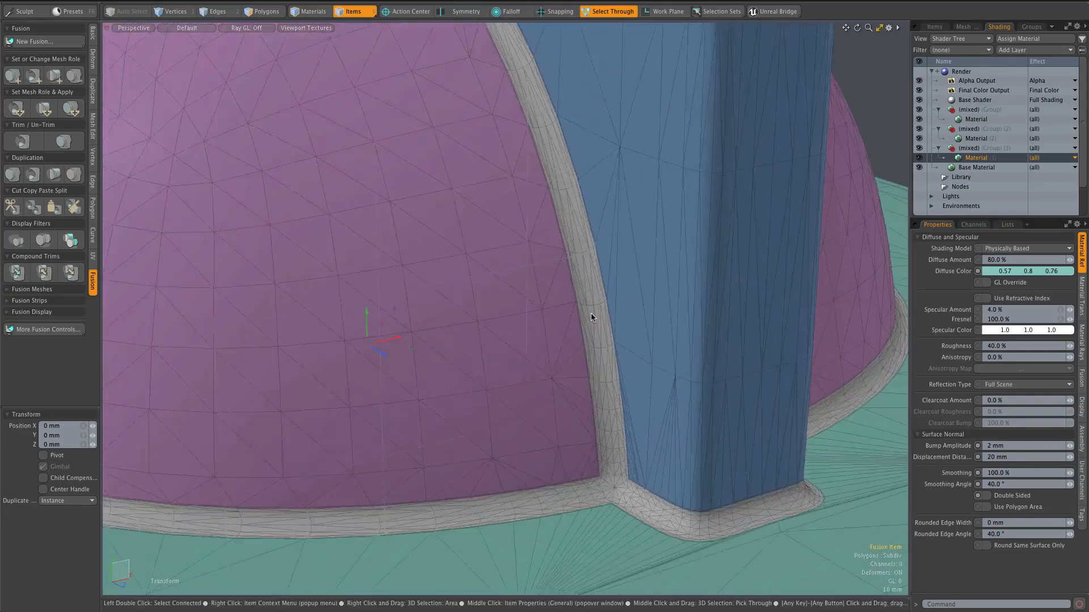
scroll(590, 316, down, 4)
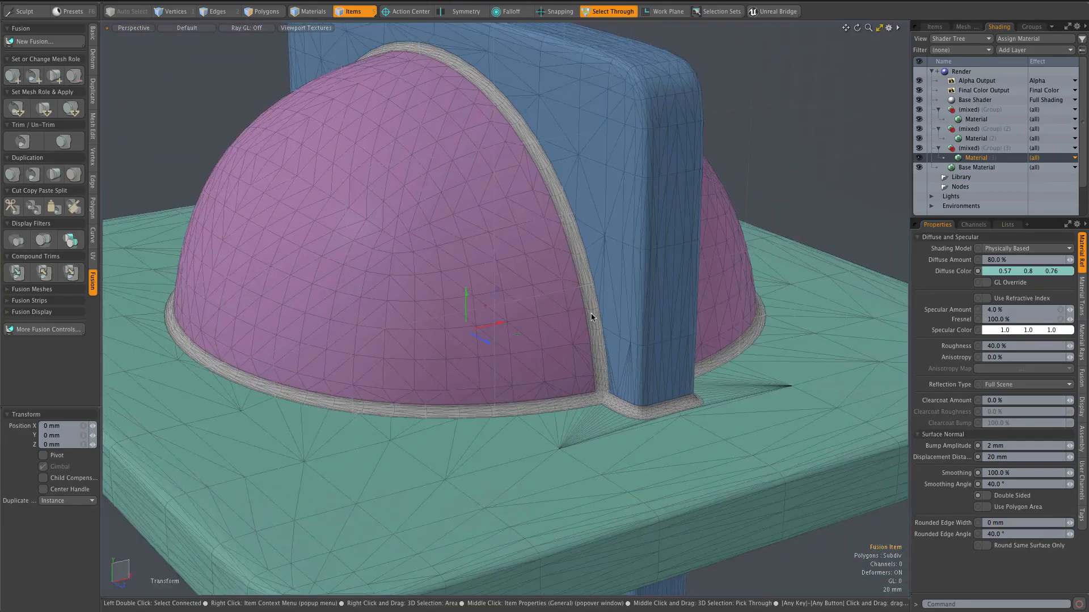
scroll(591, 317, up, 3)
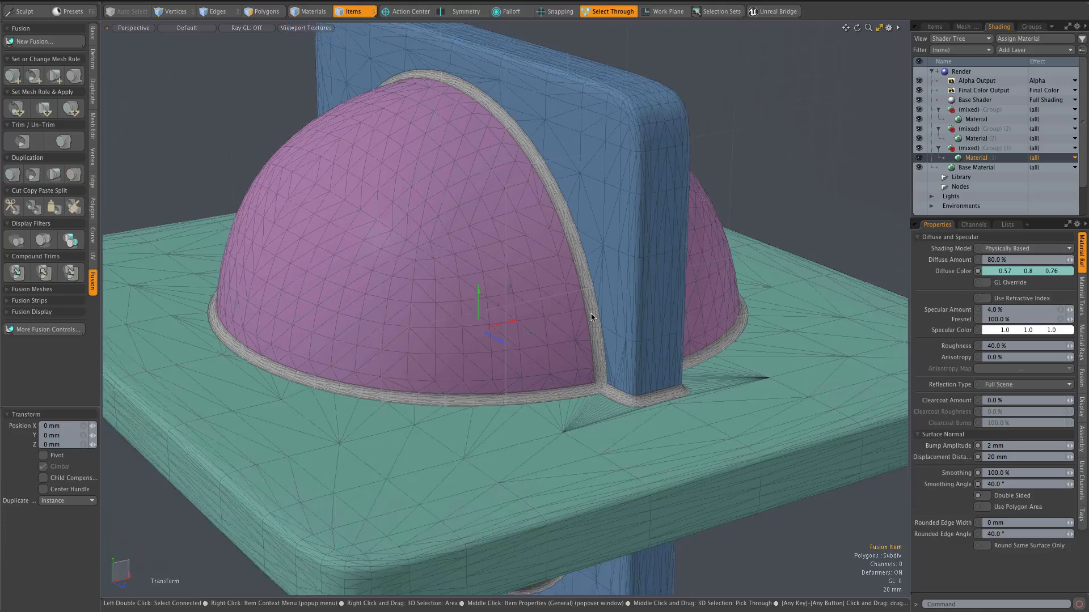
scroll(591, 317, up, 3)
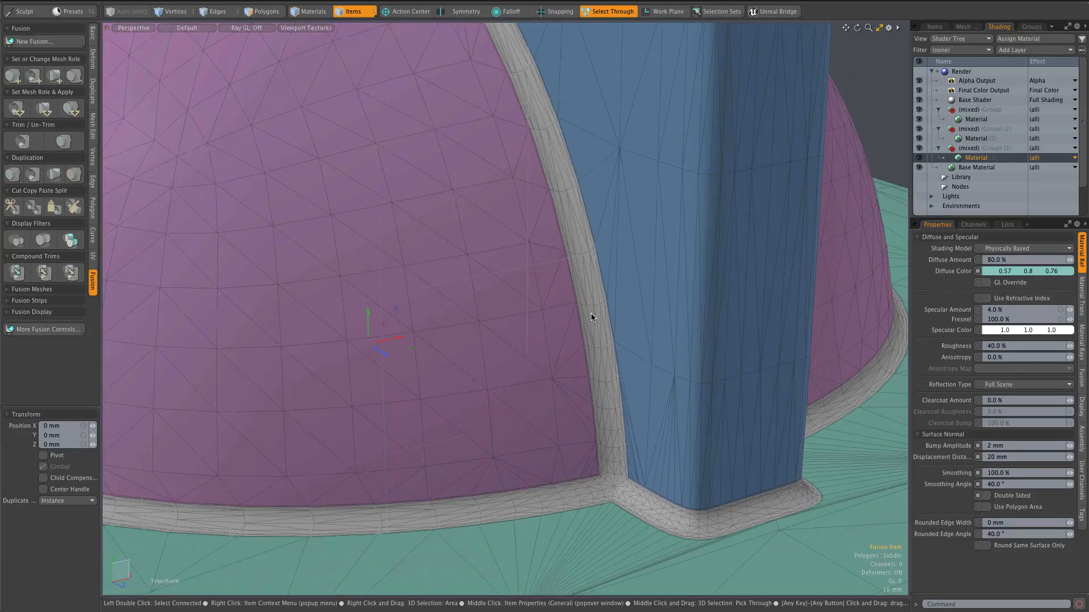
scroll(591, 317, down, 4)
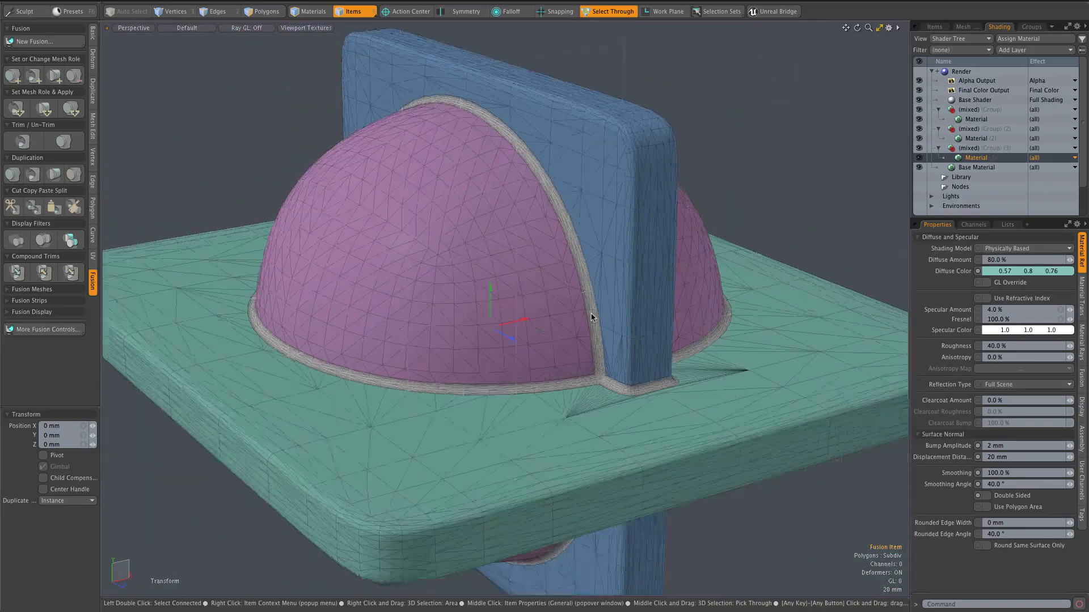
scroll(591, 317, down, 1)
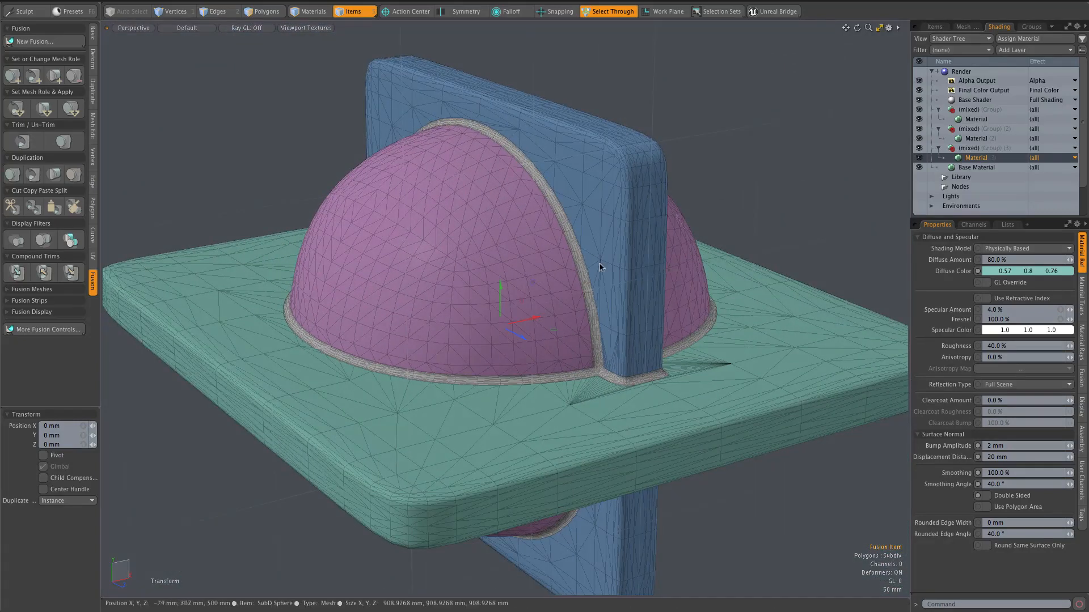
scroll(581, 316, up, 2)
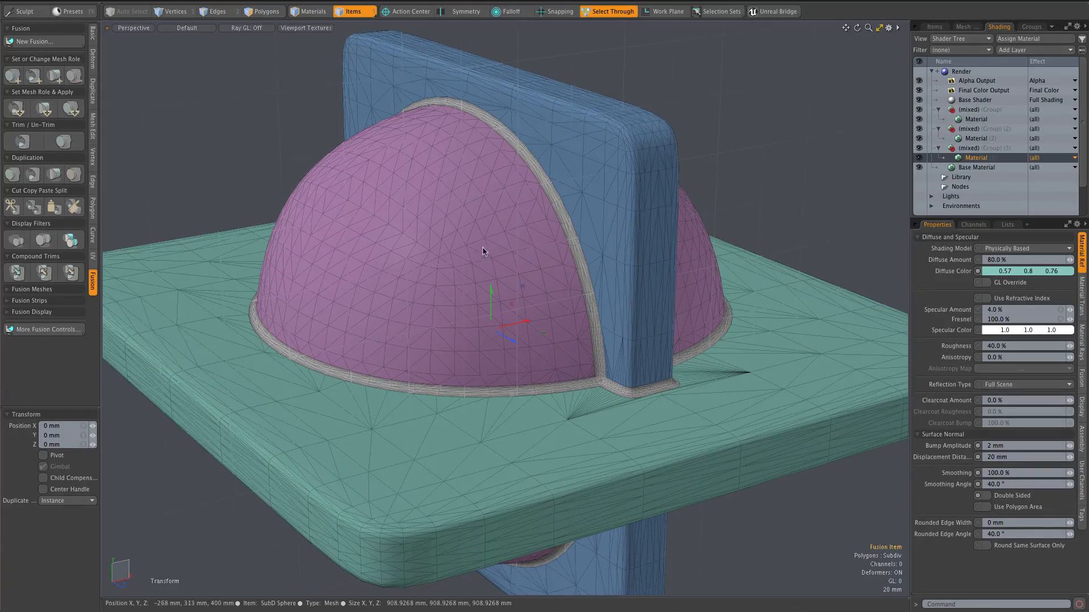
scroll(501, 233, up, 1)
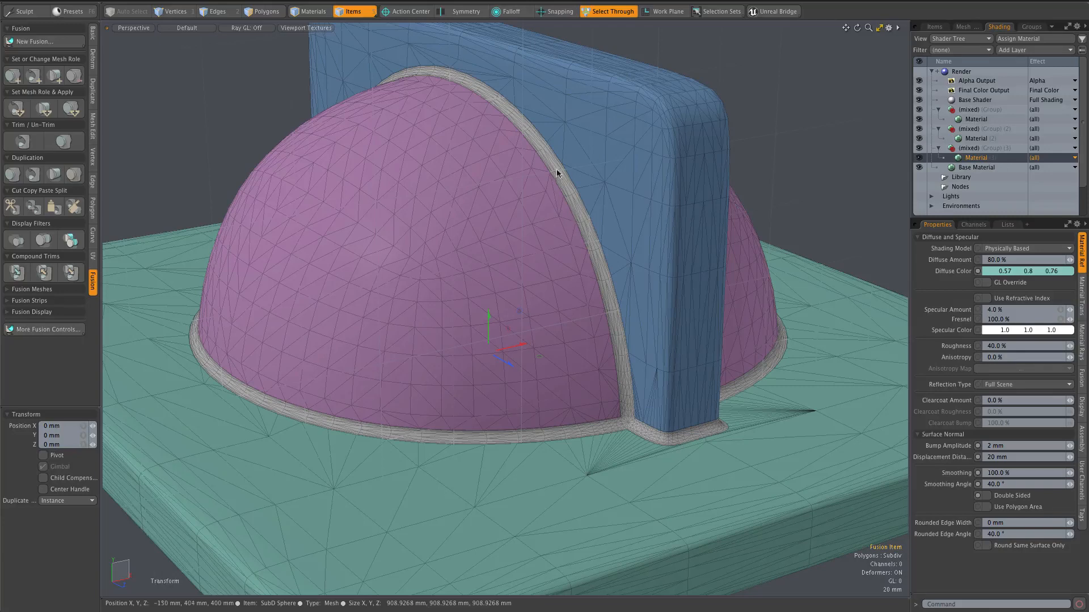
scroll(512, 234, down, 3)
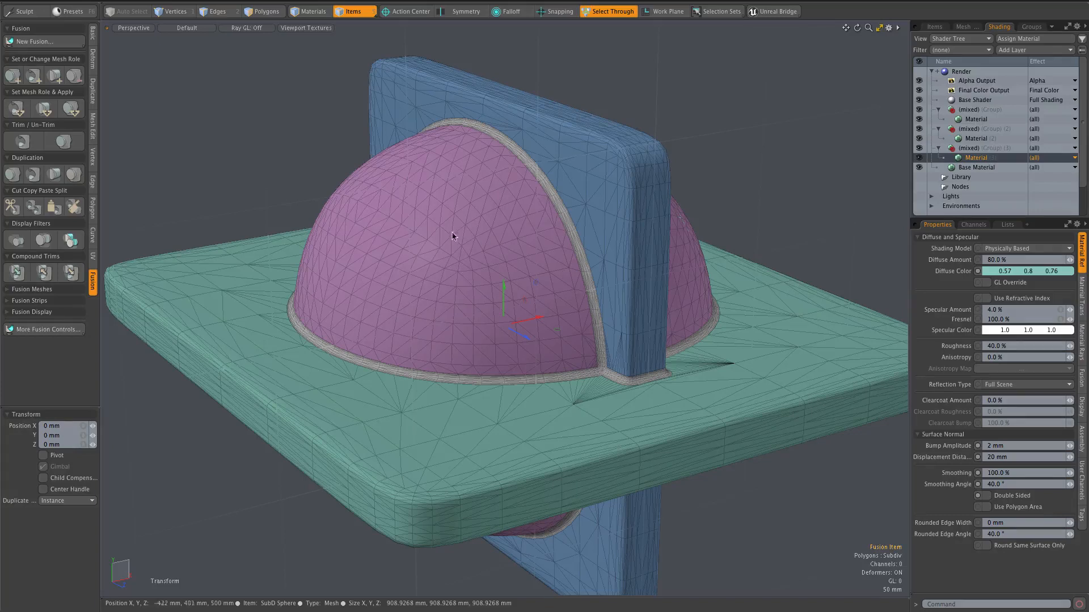
scroll(686, 268, down, 1)
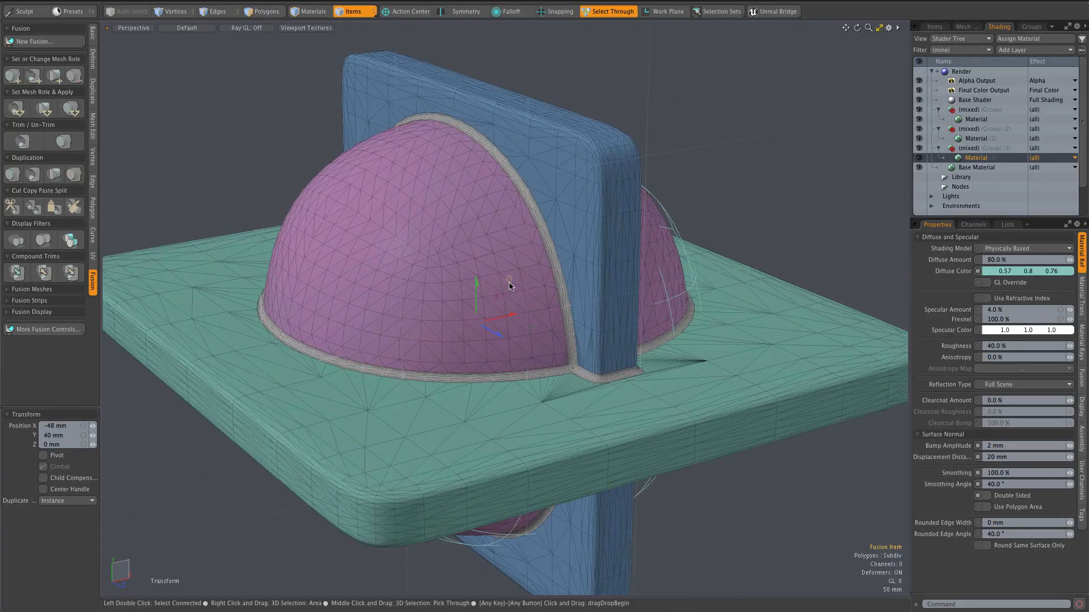
Undo the last move of the Fusion Item and move the SubD Sphere source mesh freehand in the XY plane
key(ctrl+z)
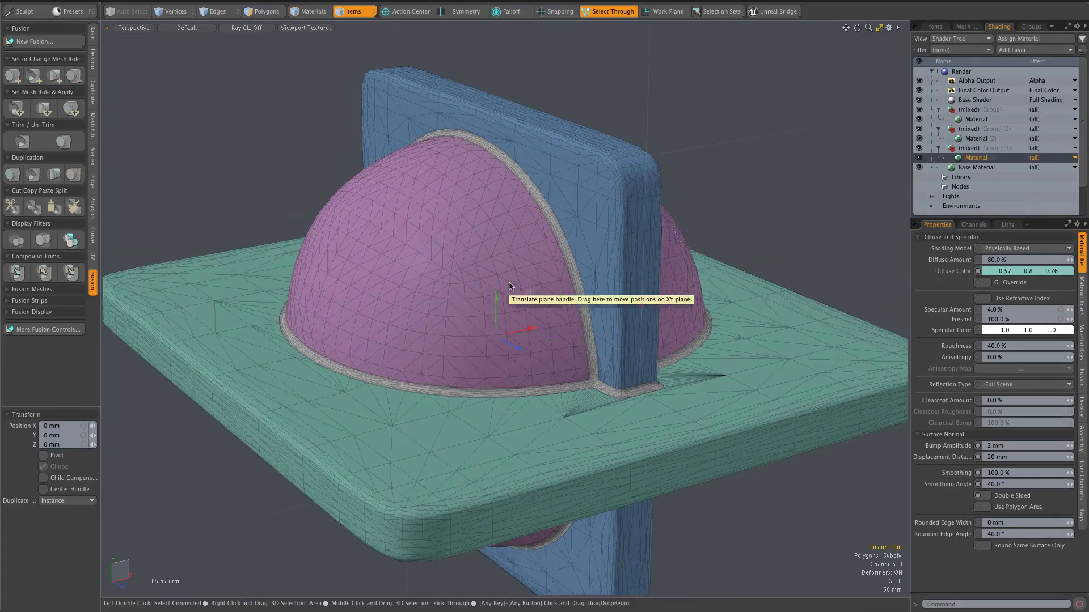
click(934, 27)
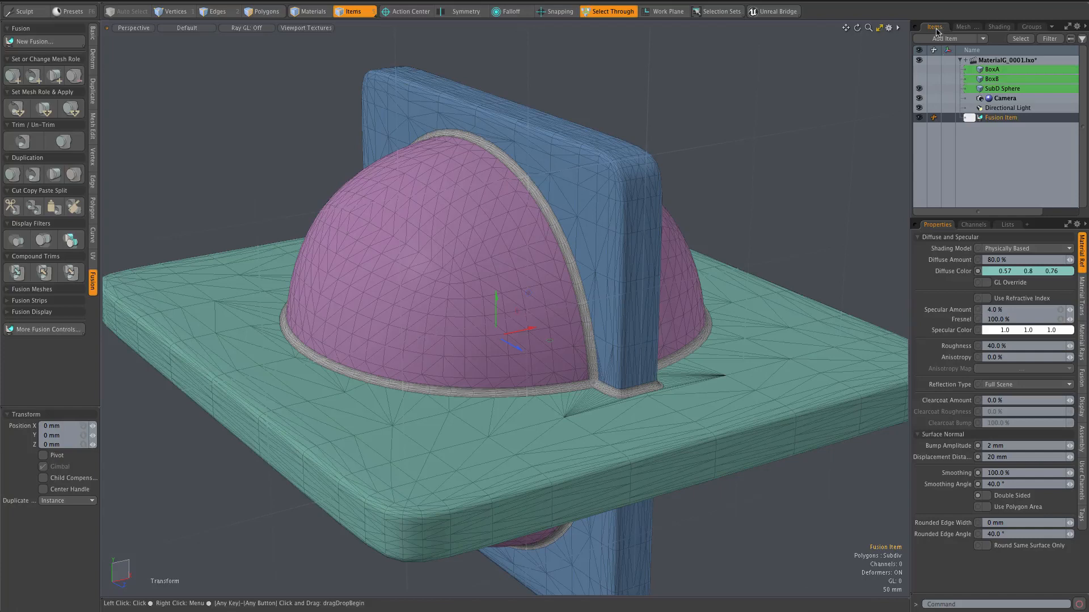
click(996, 89)
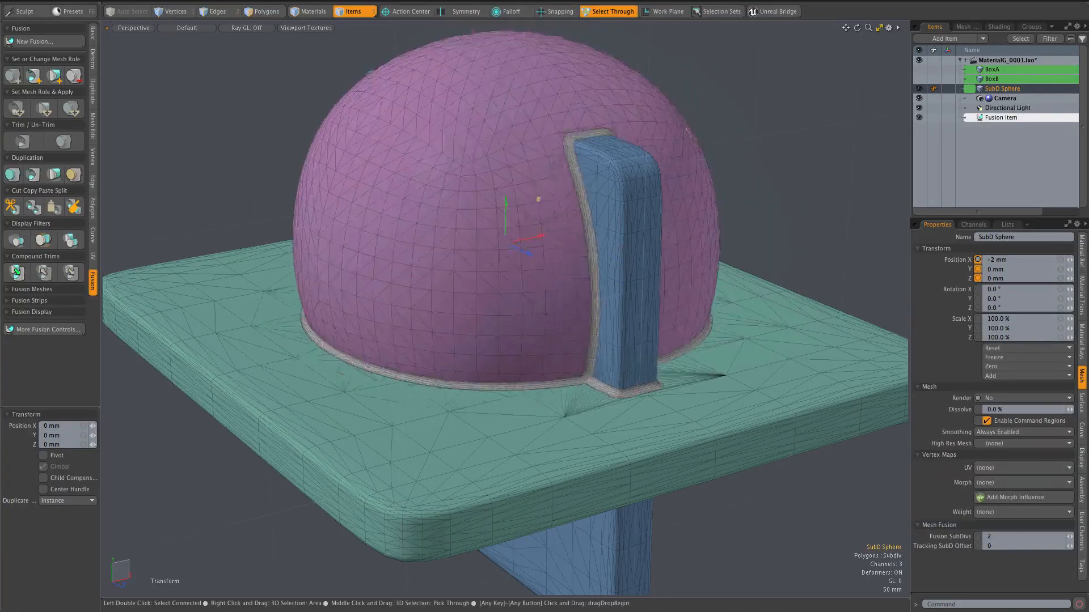
mouse_move(538, 199)
mouse_down()
mouse_move(496, 295)
mouse_move(447, 347)
mouse_move(384, 373)
mouse_move(576, 316)
mouse_move(509, 311)
mouse_move(521, 283)
mouse_move(590, 258)
mouse_move(515, 302)
mouse_move(653, 229)
mouse_move(499, 232)
mouse_up()
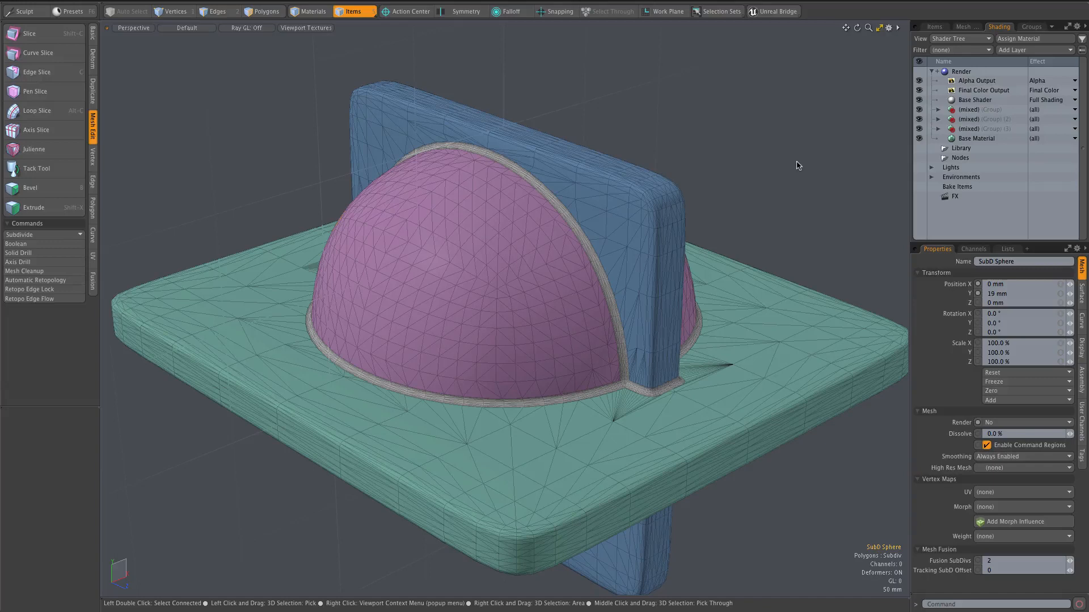
Change the Item of the first shader group, tagged SubD Sphere 000, to SubD Sphere
click(969, 112)
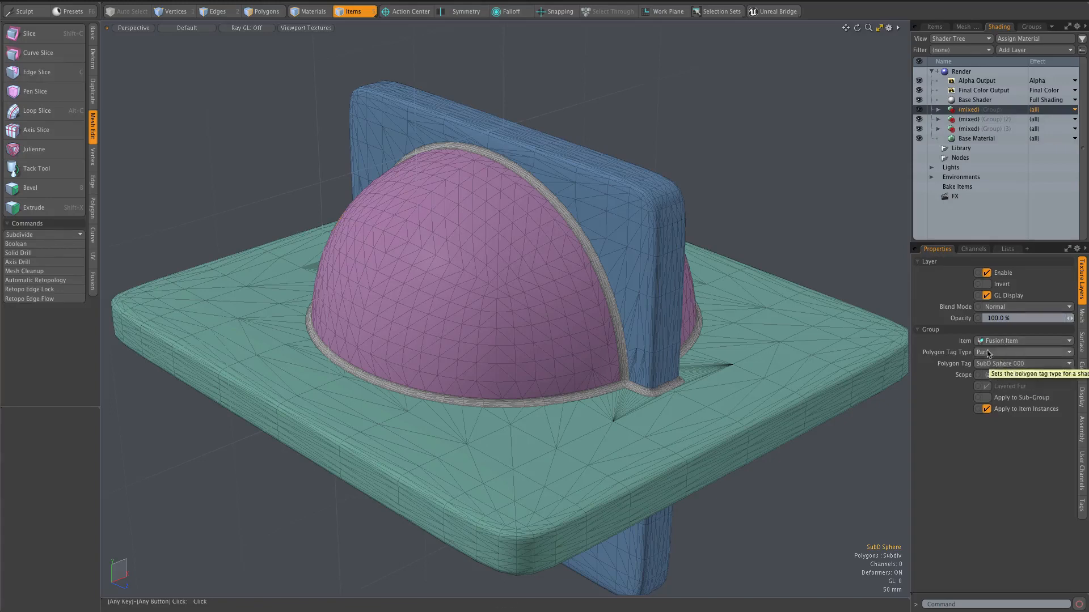
click(1005, 343)
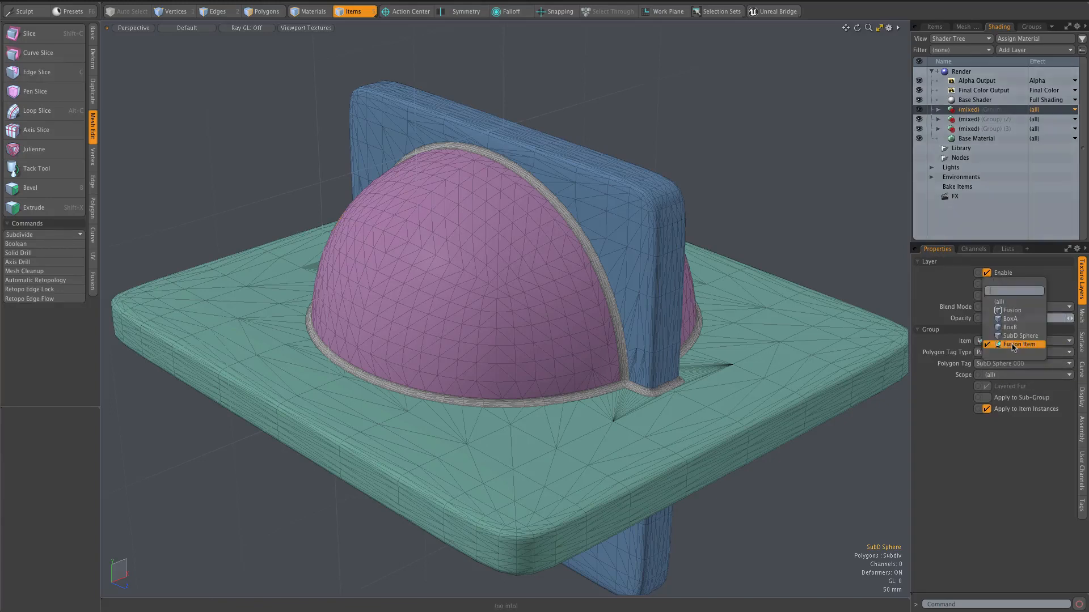
click(1020, 336)
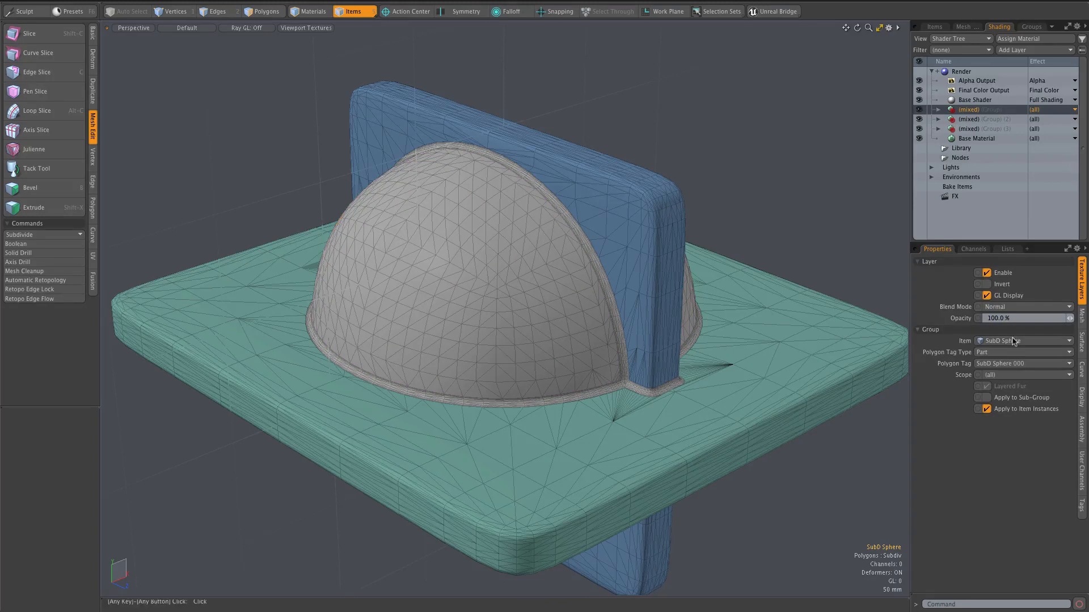
Change the Item of the second shader group, tagged BoxA 000, to BoxA
click(971, 120)
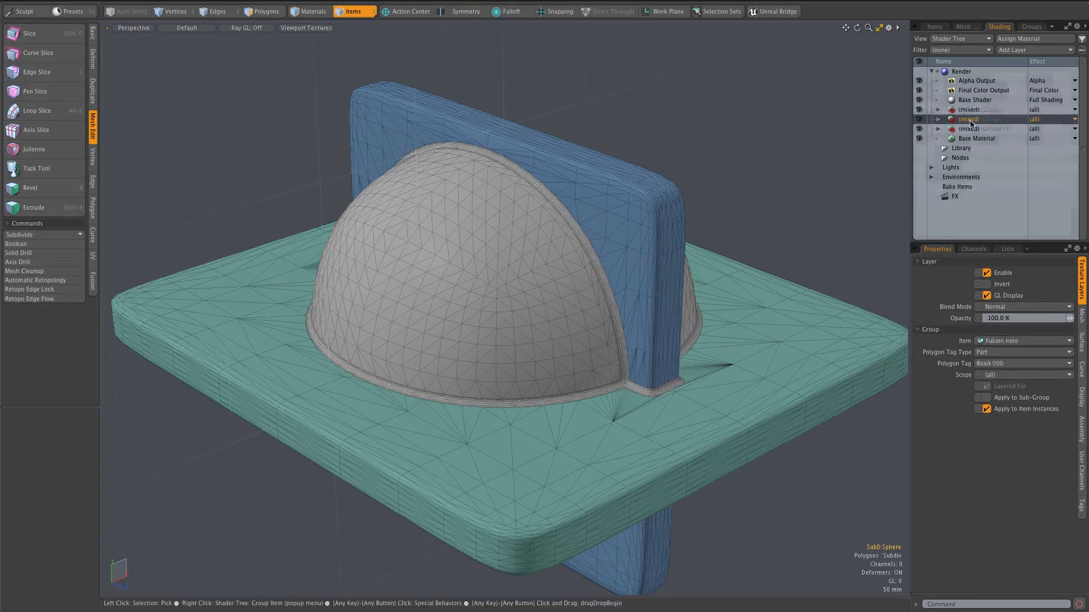
click(1004, 342)
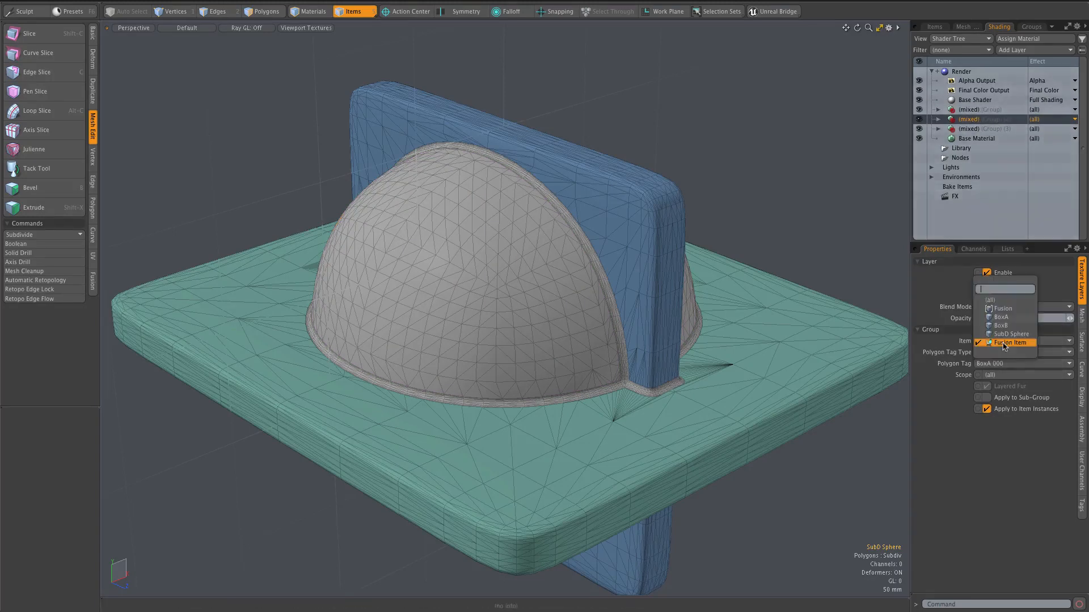
click(1002, 317)
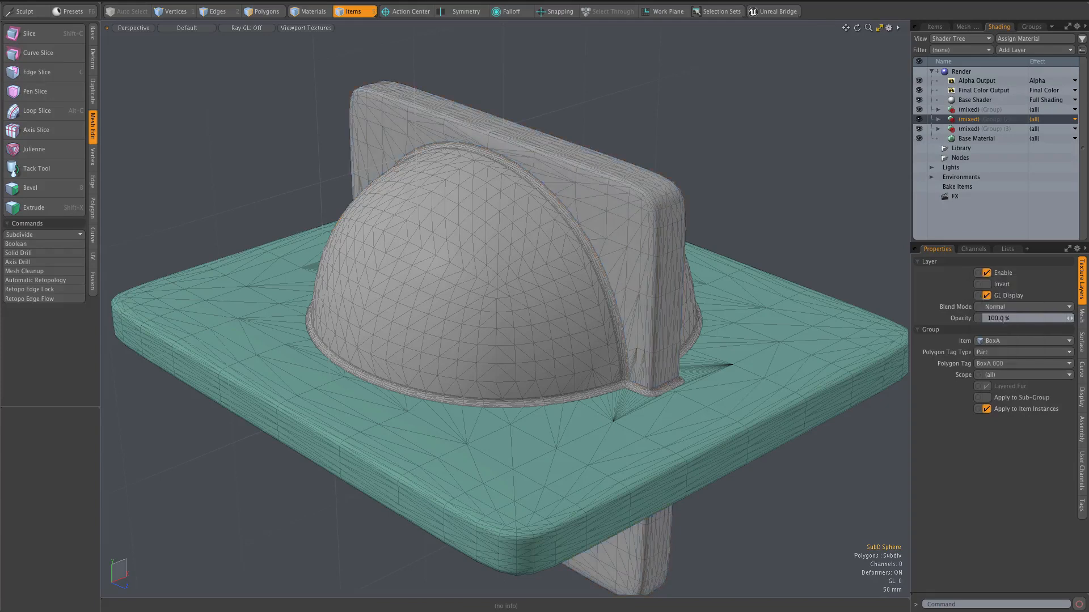
Reapply the Part Polygon Tag Type to the third shader group and set its Item to BoxB
click(968, 129)
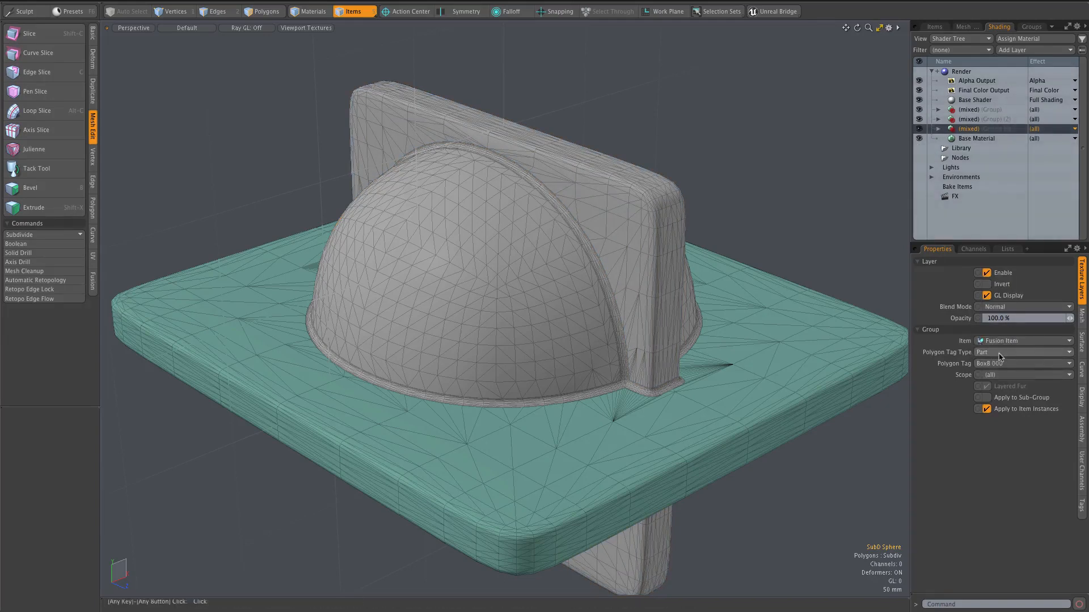
click(1002, 354)
click(1001, 353)
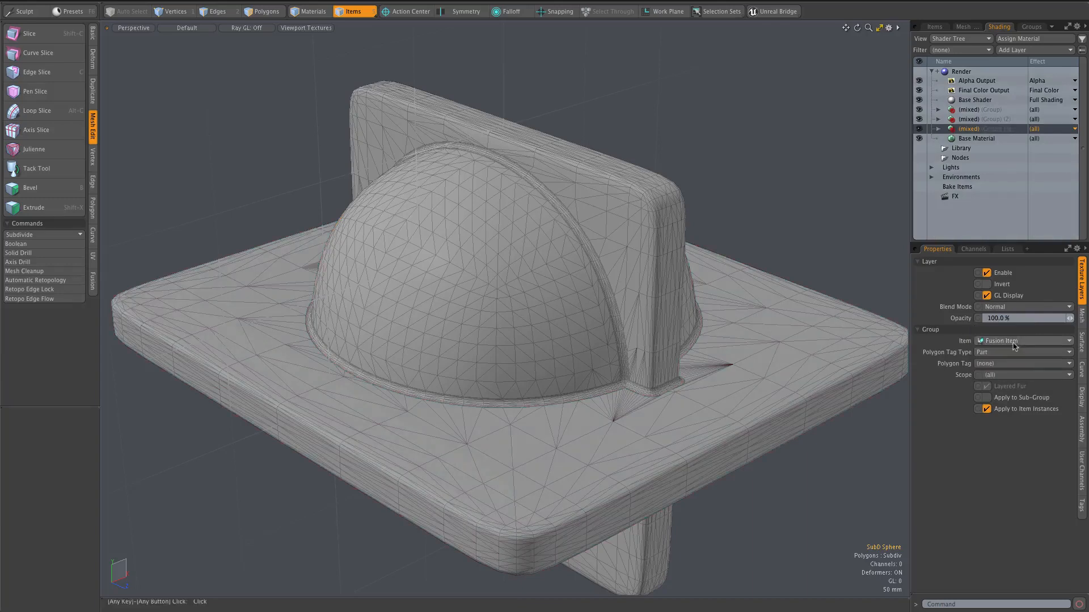
click(1014, 340)
click(1013, 334)
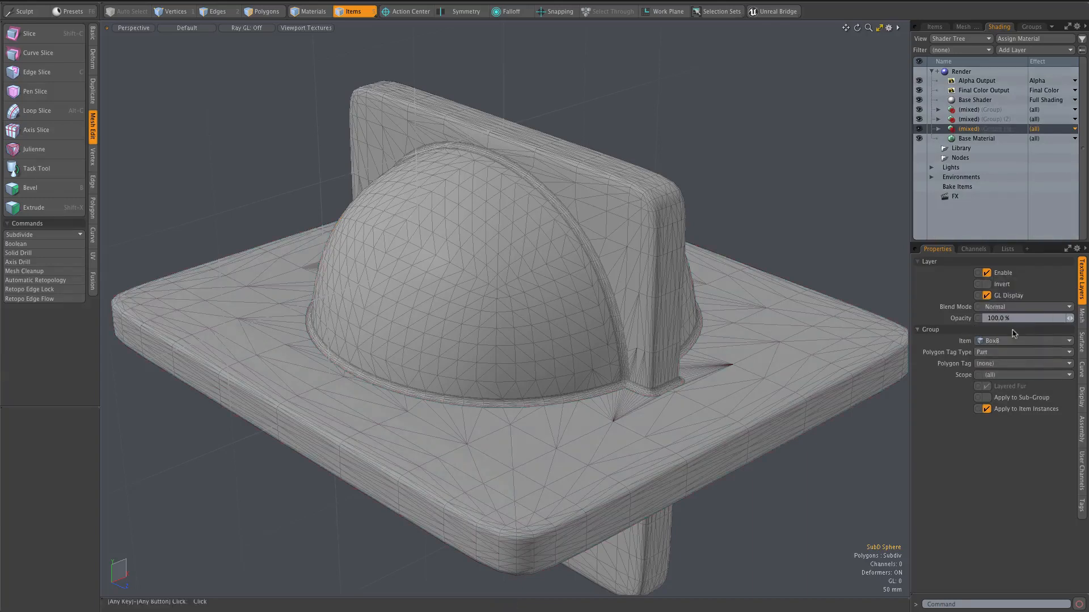
click(1009, 364)
click(1007, 470)
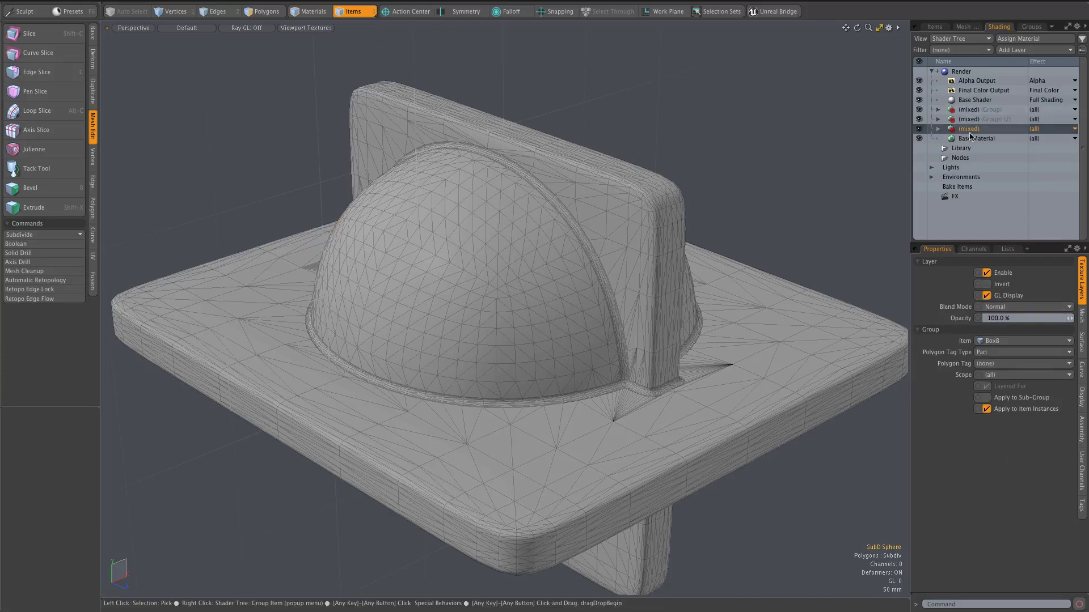
Review the Item and Polygon Tag settings of the three mixed shader groups
mouse_move(968, 131)
mouse_down()
mouse_move(973, 114)
mouse_move(971, 130)
mouse_up()
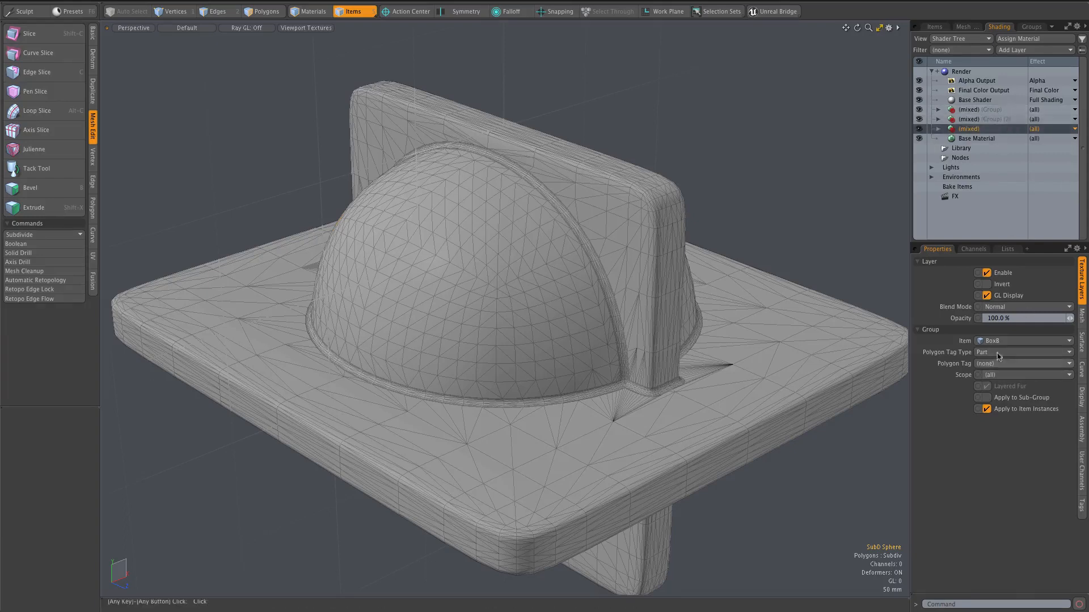
click(970, 111)
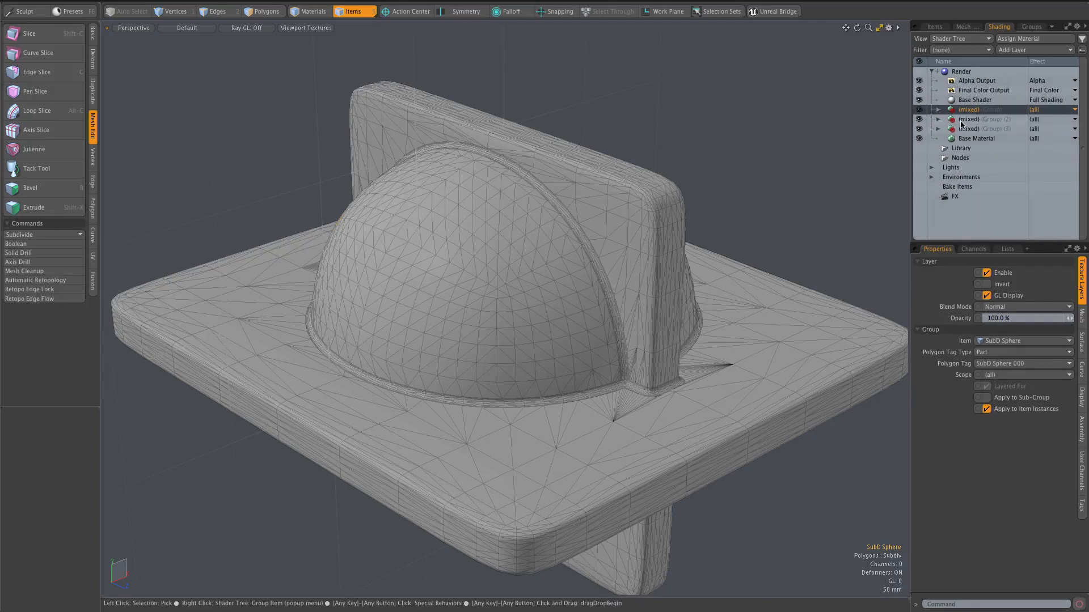
click(962, 120)
click(964, 130)
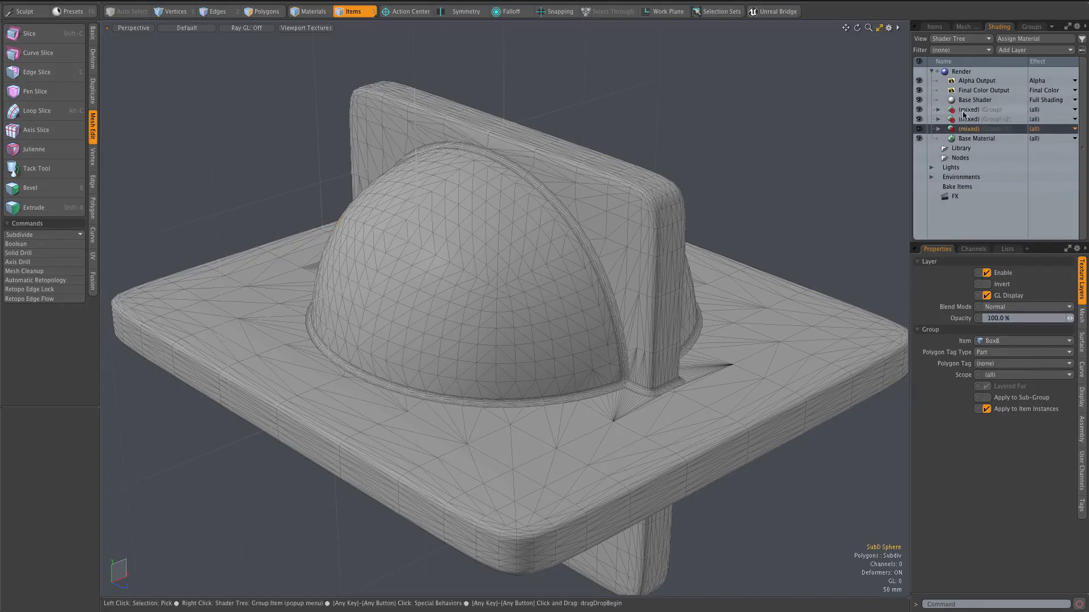
click(964, 112)
click(967, 132)
click(967, 121)
click(967, 111)
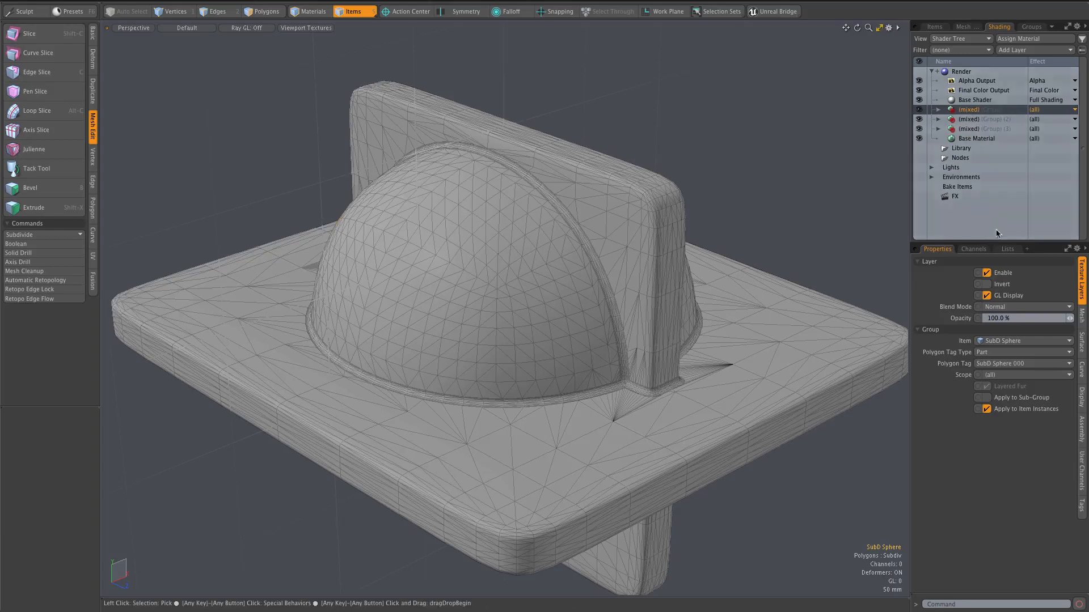
Duplicate and convert the Fusion Item to a mesh named Fusion Item Mesh, with Duplicate Original, Merge Vertices and Create Material Groups enabled
click(930, 28)
click(1001, 117)
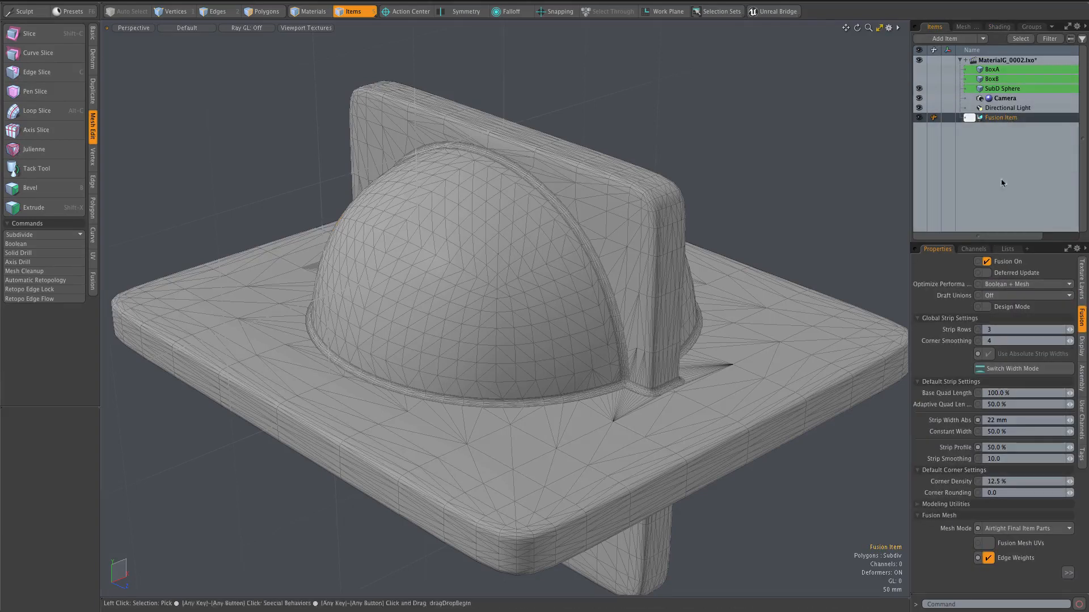
click(941, 382)
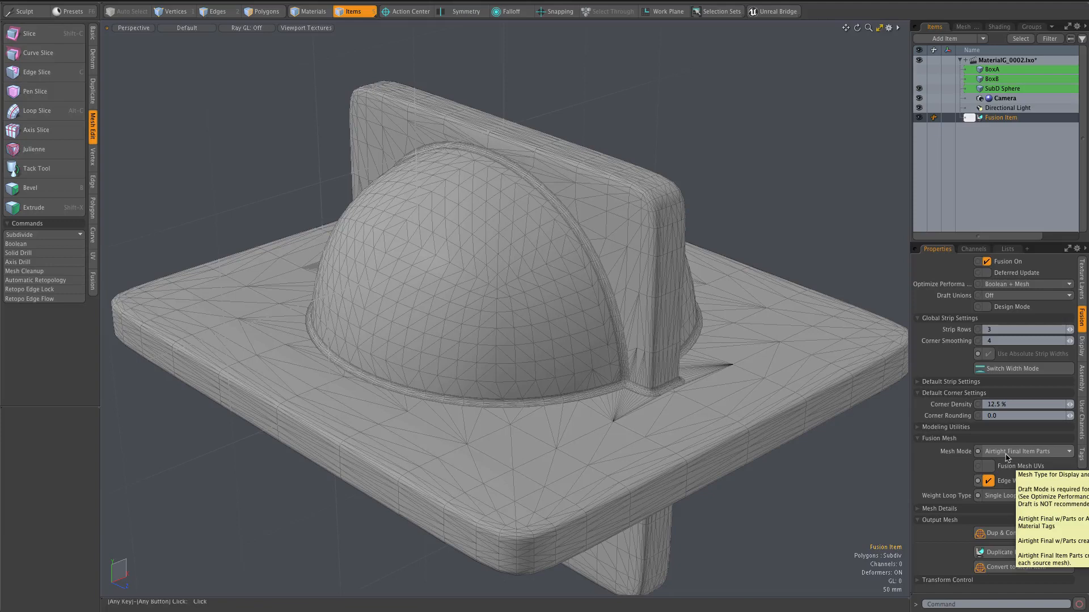
click(1003, 535)
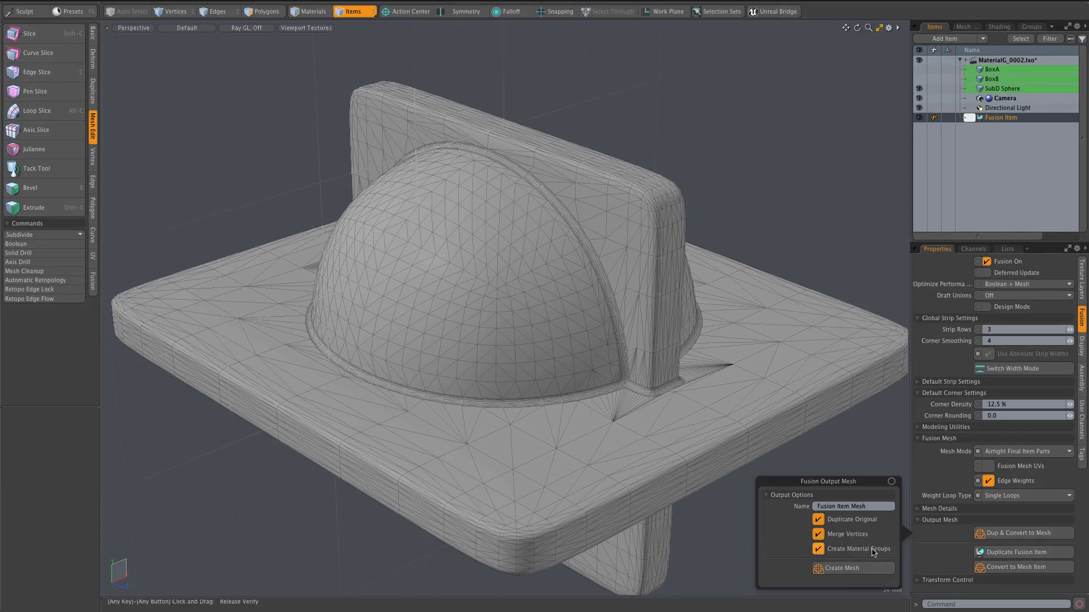
click(841, 570)
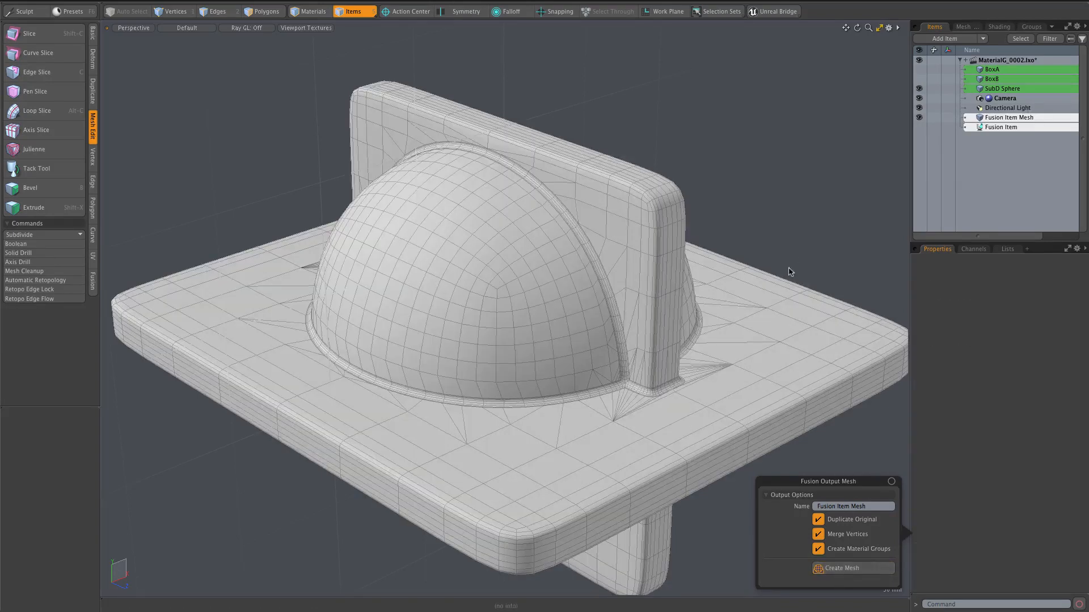
Set the diffuse colour of the SubD Sphere group's material to light blue, 0.66 0.74 0.91
click(997, 29)
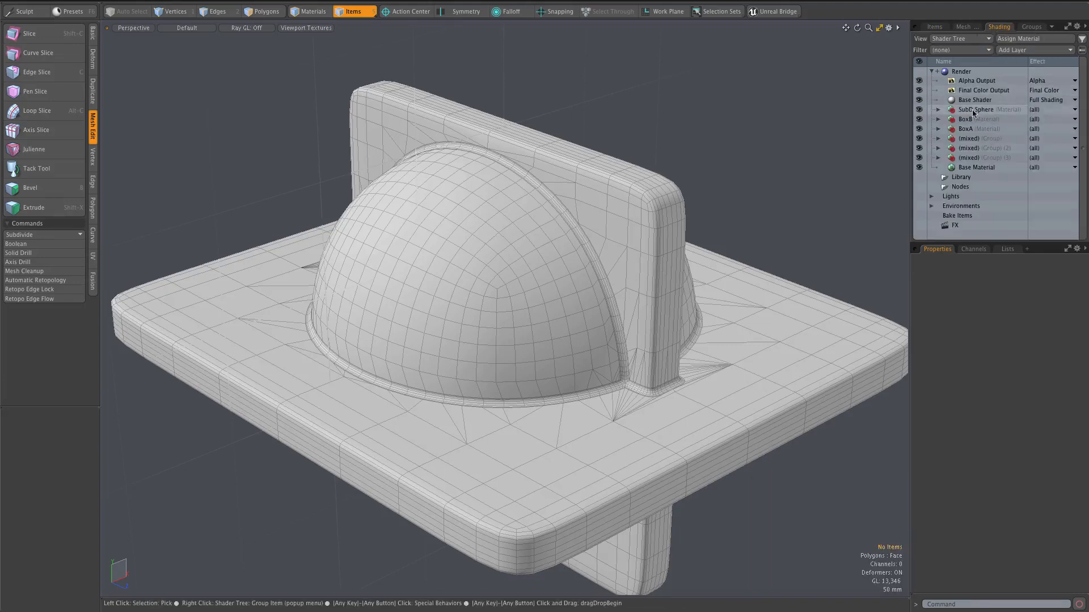
click(938, 109)
click(972, 119)
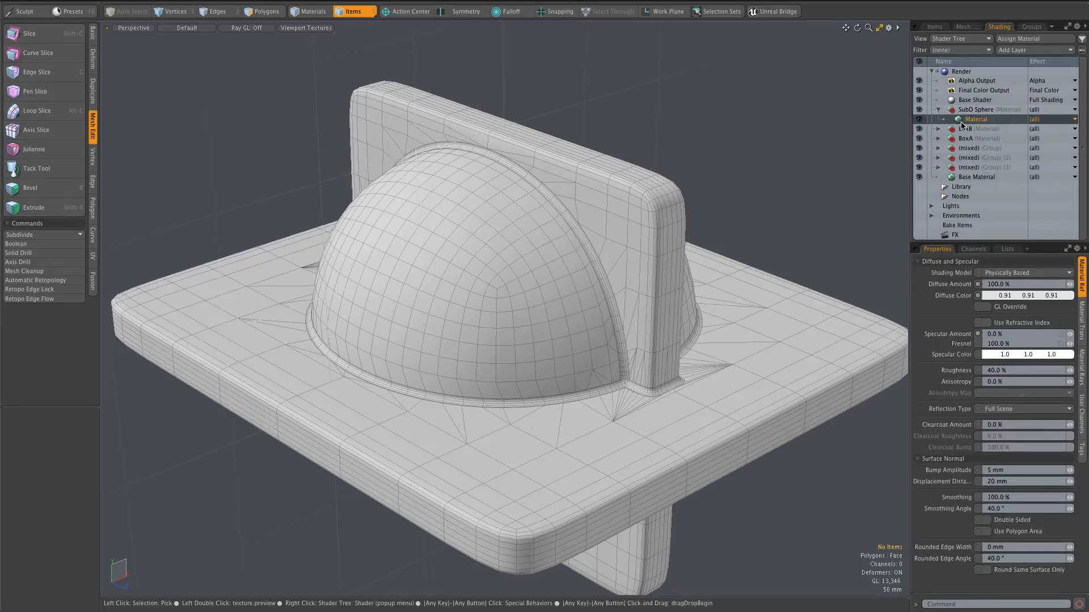
click(1028, 296)
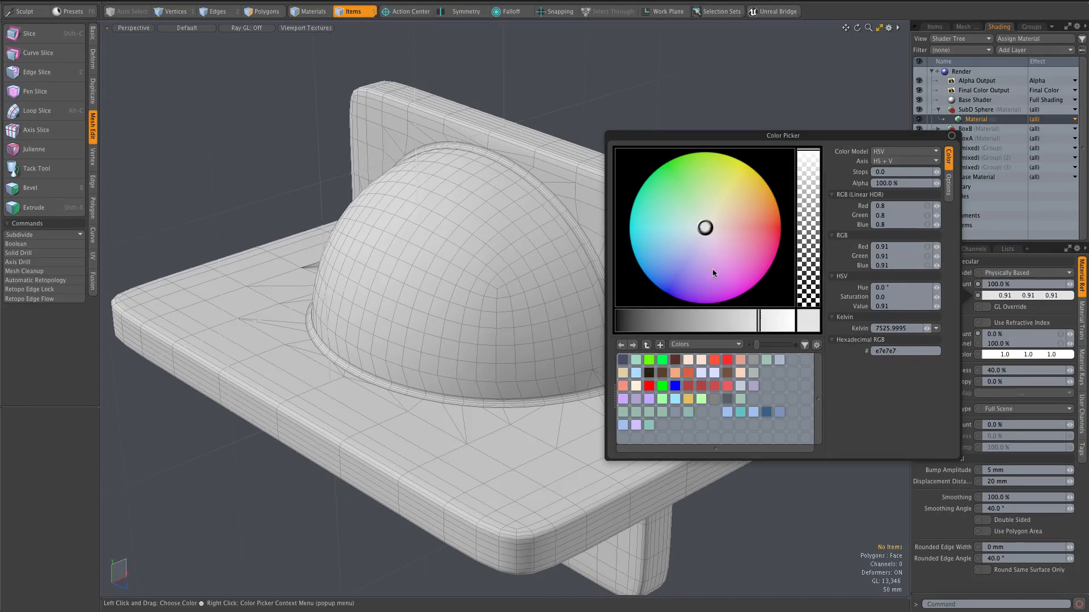
click(676, 254)
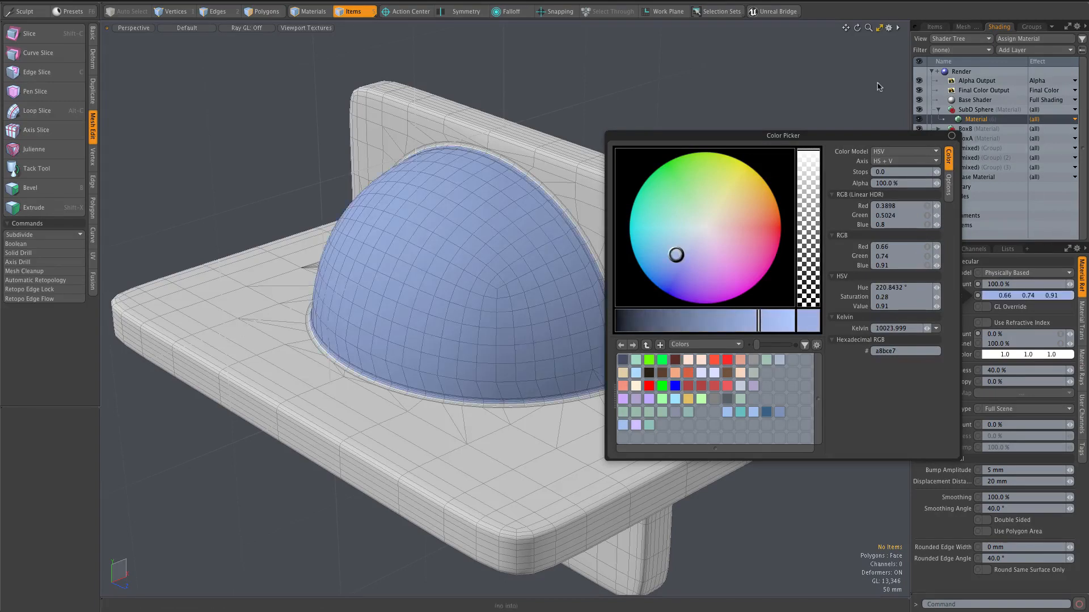
click(878, 89)
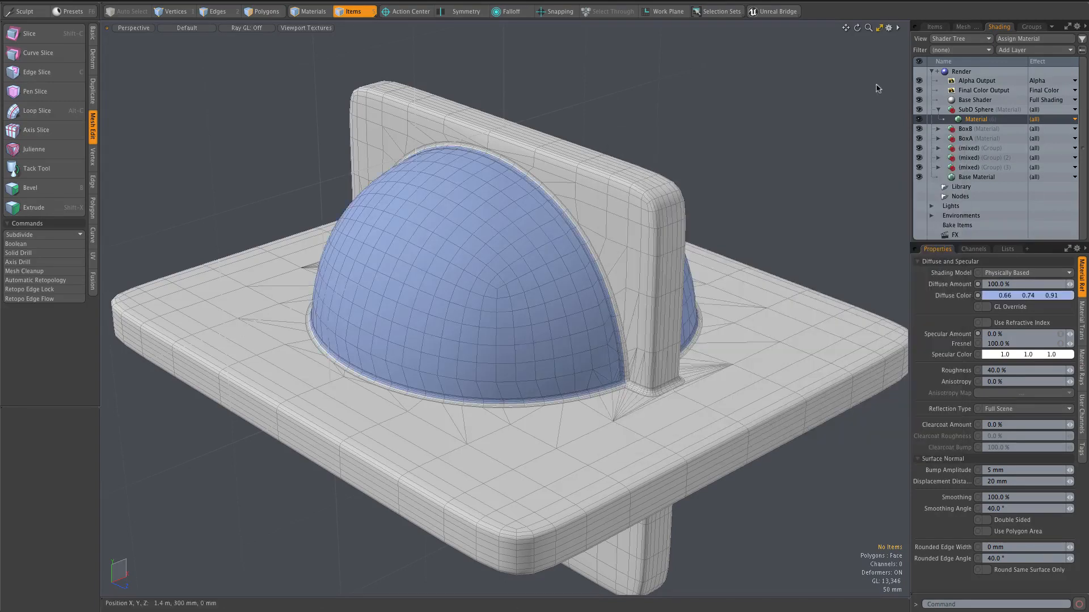
Set the diffuse colour of the BoxB group's material to pink, 0.91 0.68 0.72
click(938, 129)
click(974, 138)
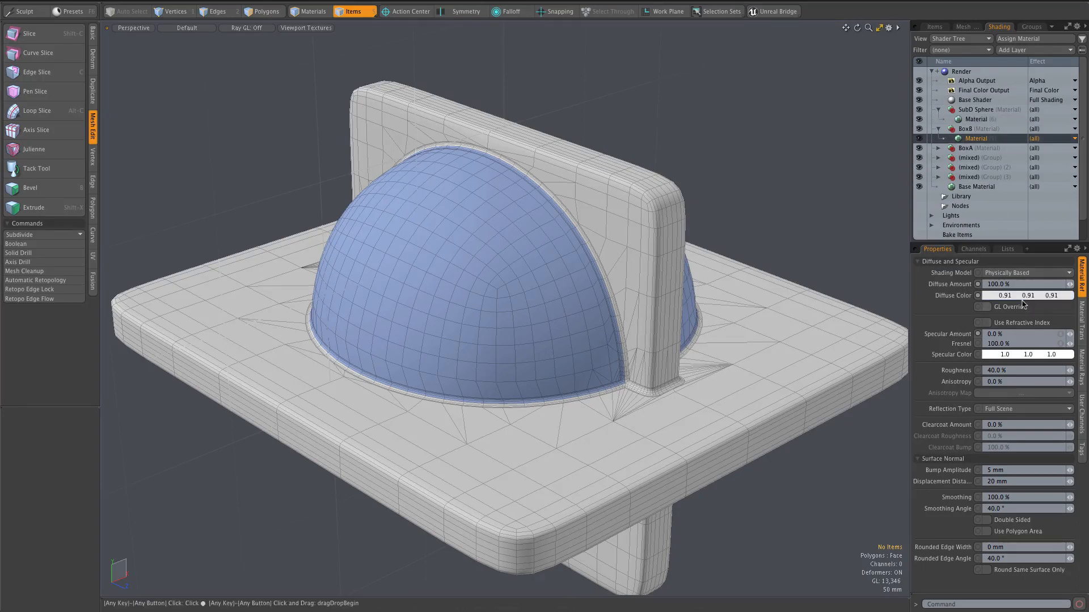
click(1024, 295)
click(741, 235)
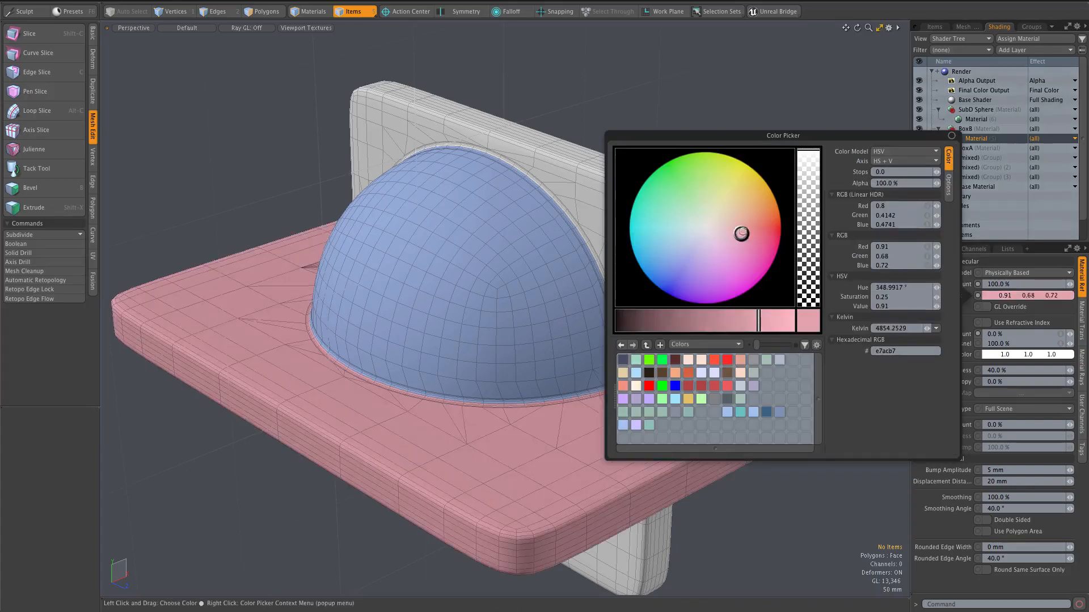
click(783, 106)
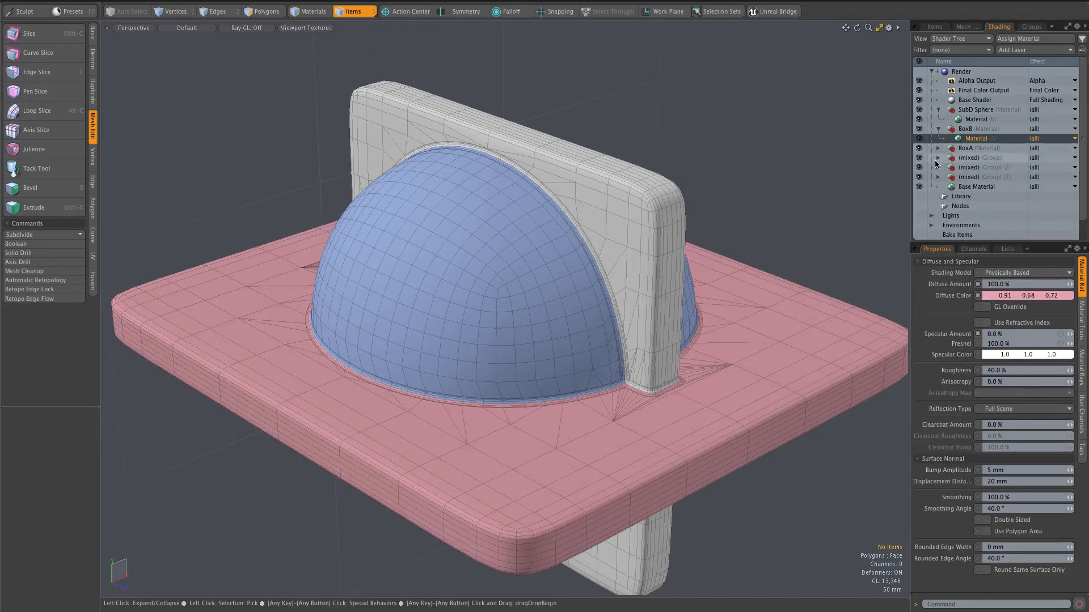
Set the diffuse colour of the BoxA group's material to light green, 0.57 0.91 0.7
click(937, 148)
click(975, 158)
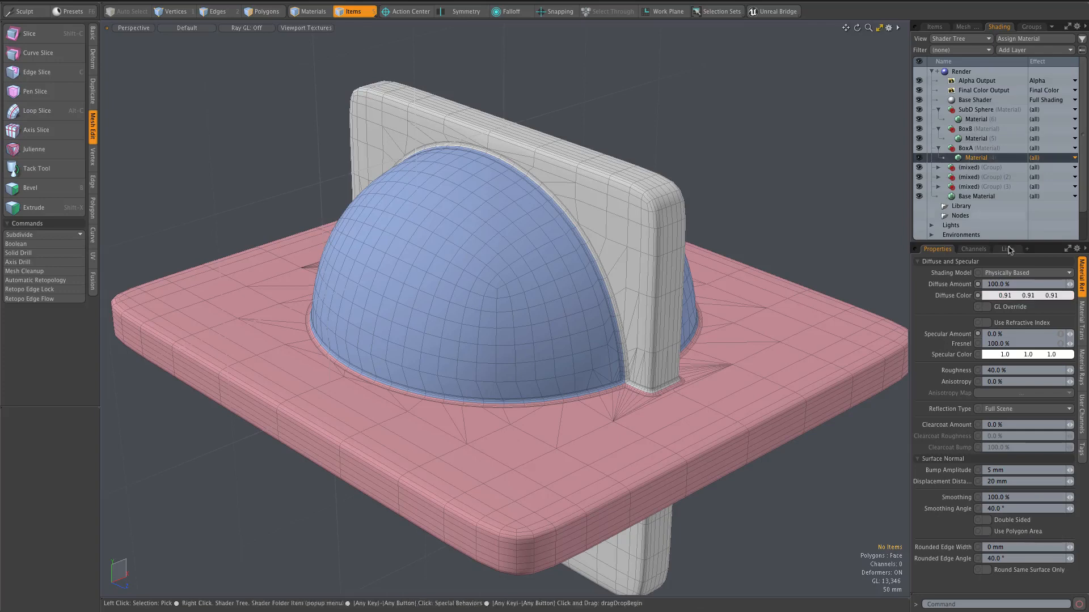
click(1024, 295)
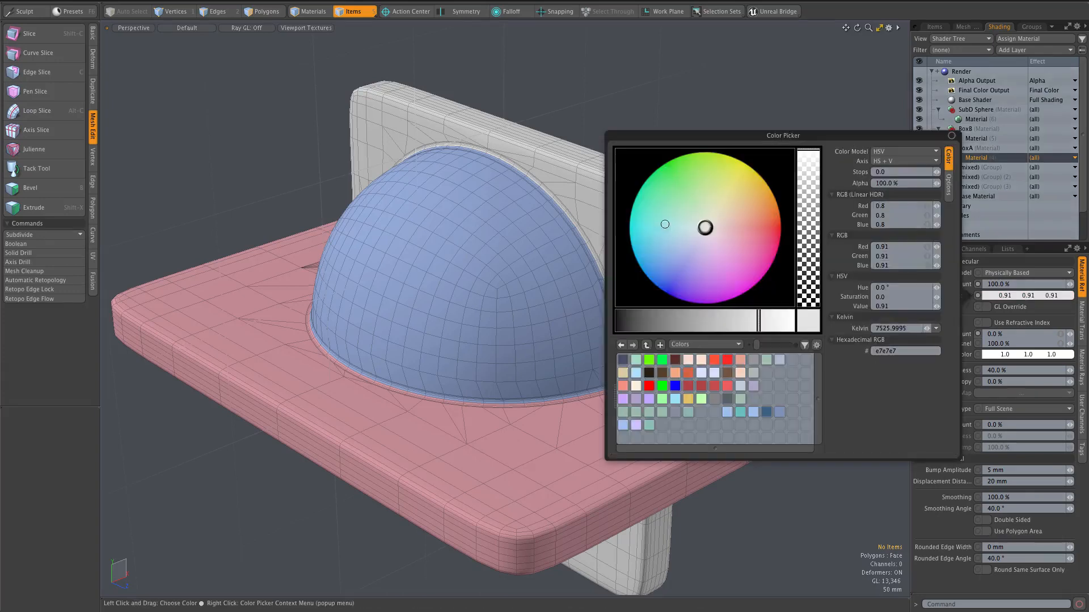
click(668, 201)
click(704, 105)
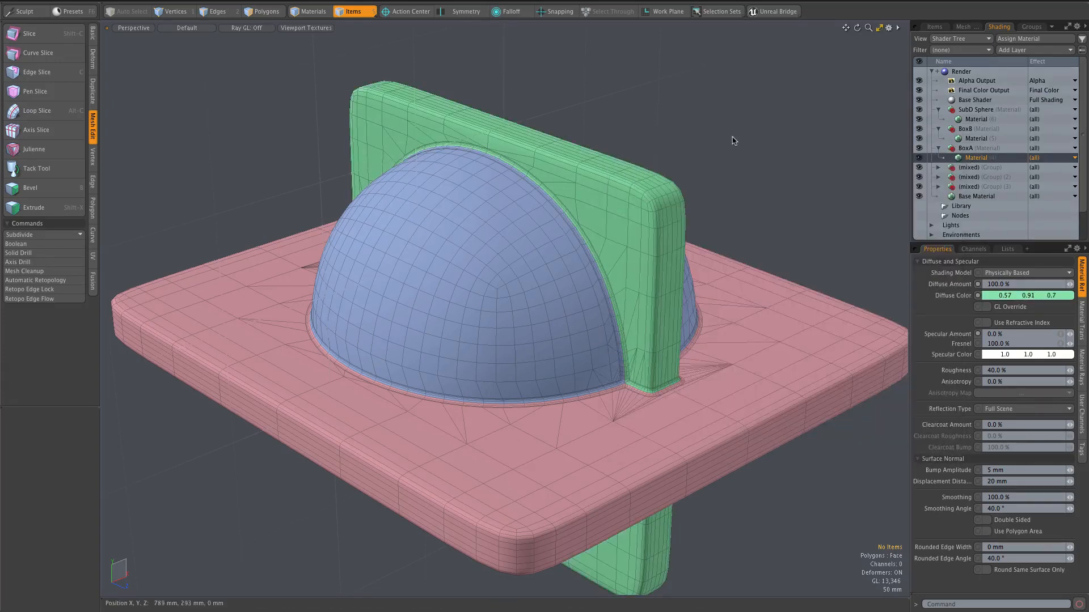
Examine the coloured seams of the converted mesh up close and list its polygon statistics by Part
alt+drag(733, 140, 673, 210)
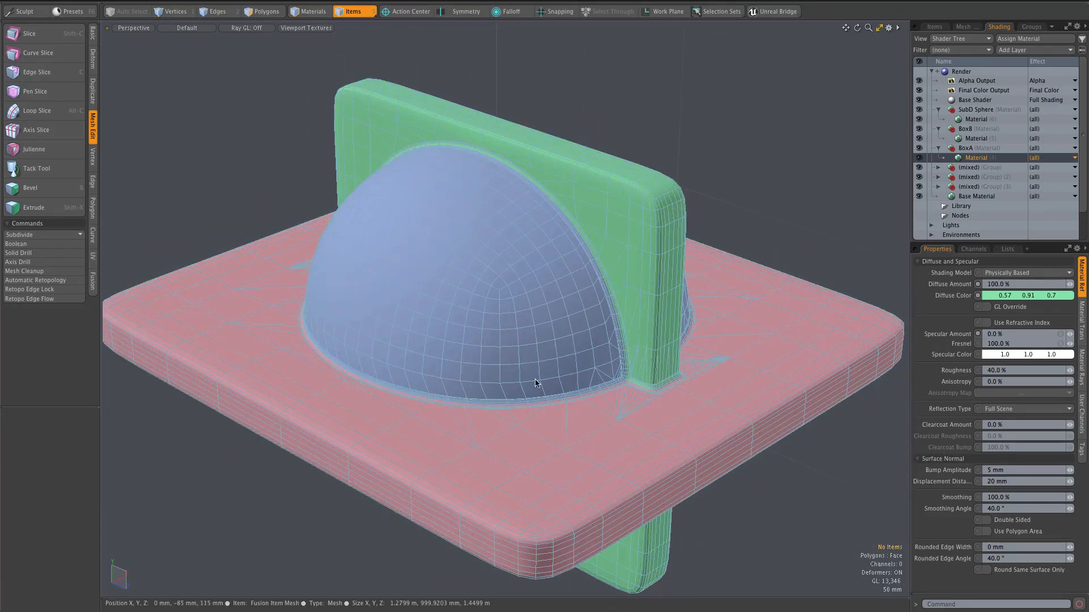
scroll(560, 420, up, 5)
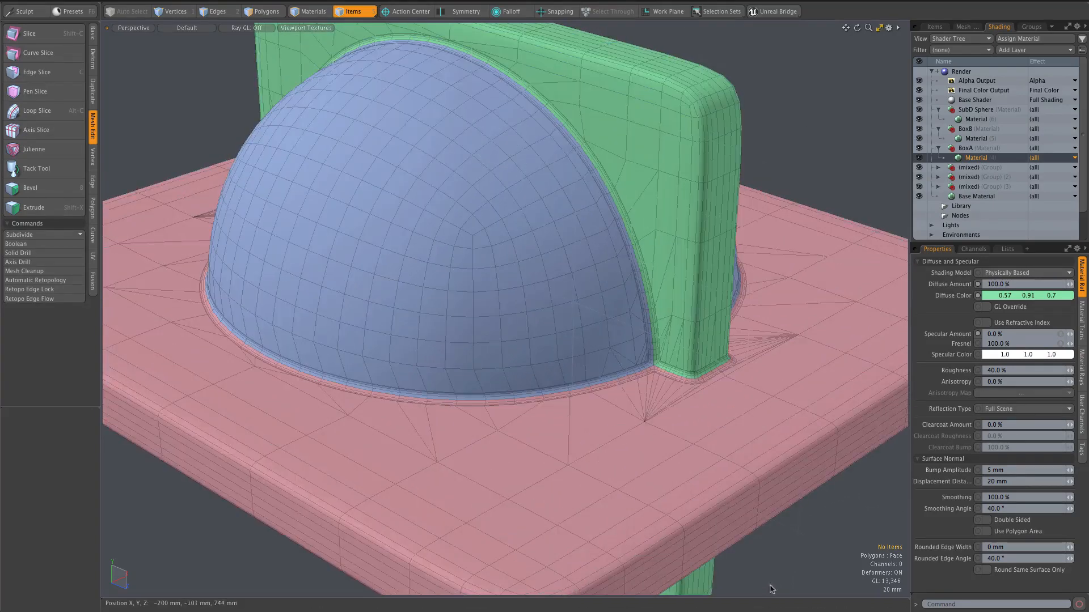
scroll(792, 561, up, 3)
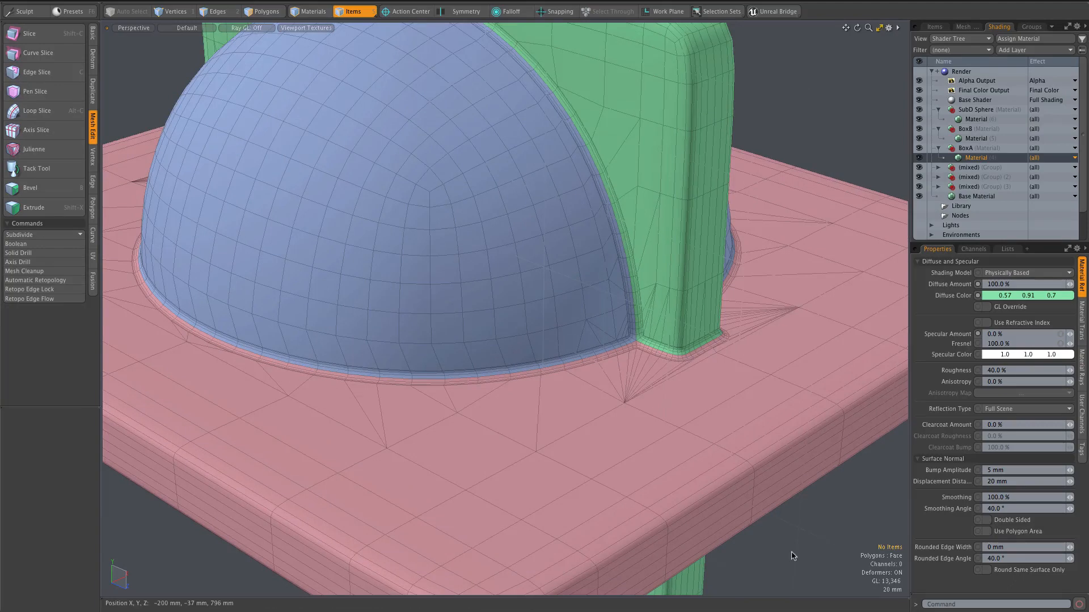
scroll(792, 556, down, 3)
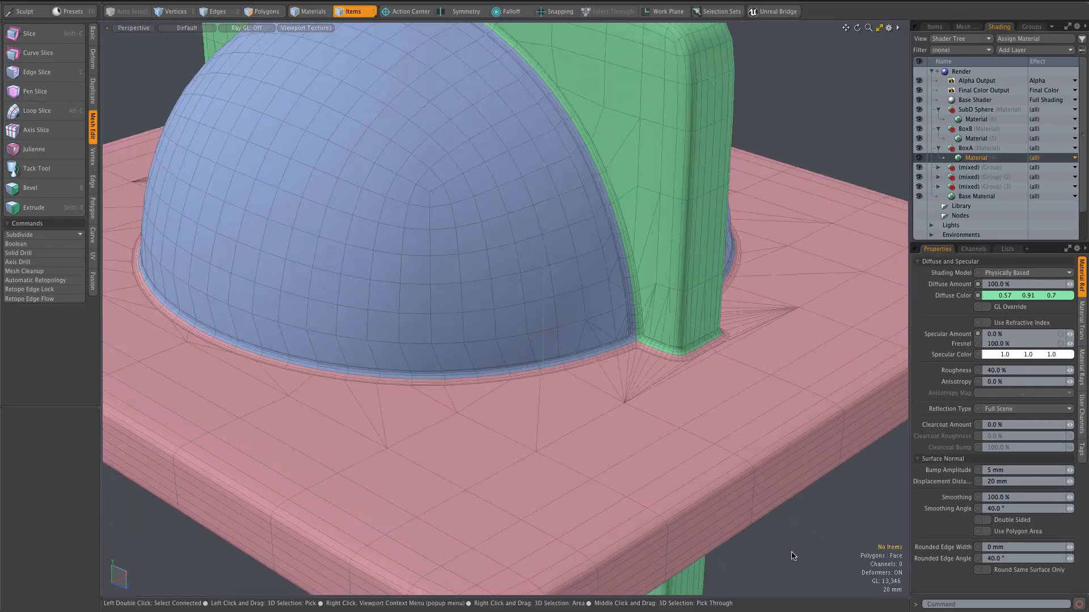
scroll(793, 556, down, 1)
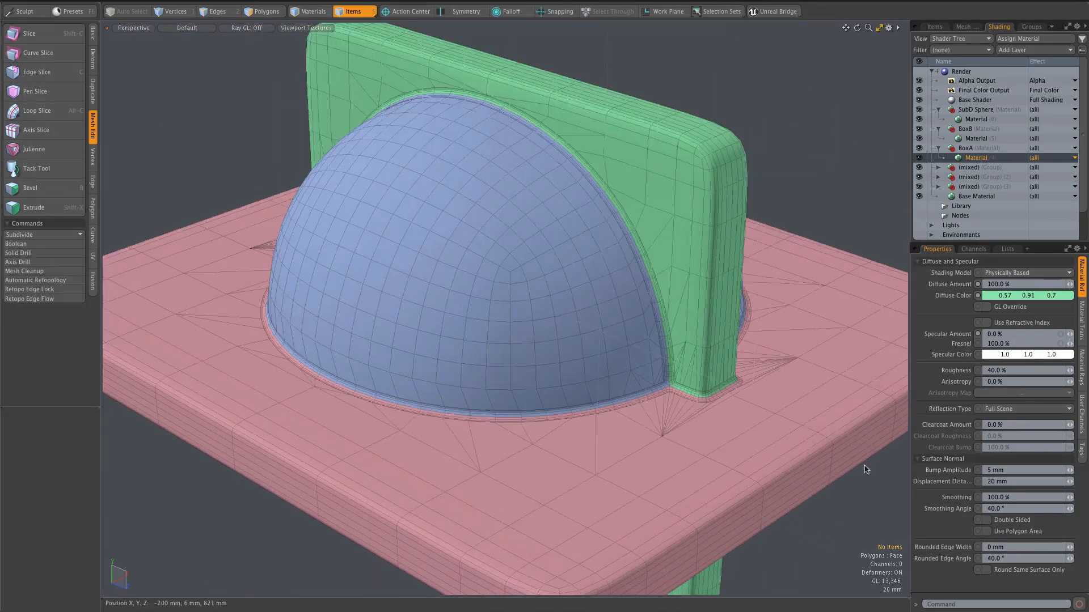
click(1007, 249)
click(942, 524)
drag(963, 477, 967, 408)
click(948, 485)
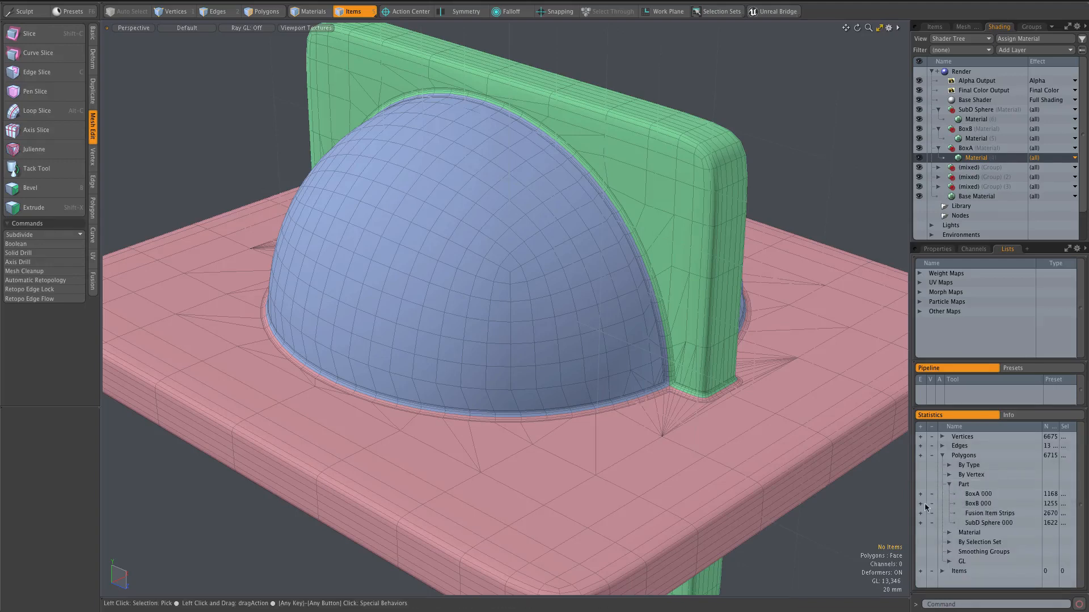
Select the Fusion Item Strips polygons by part tag to inspect the seam strips, and clear the selection
key(3)
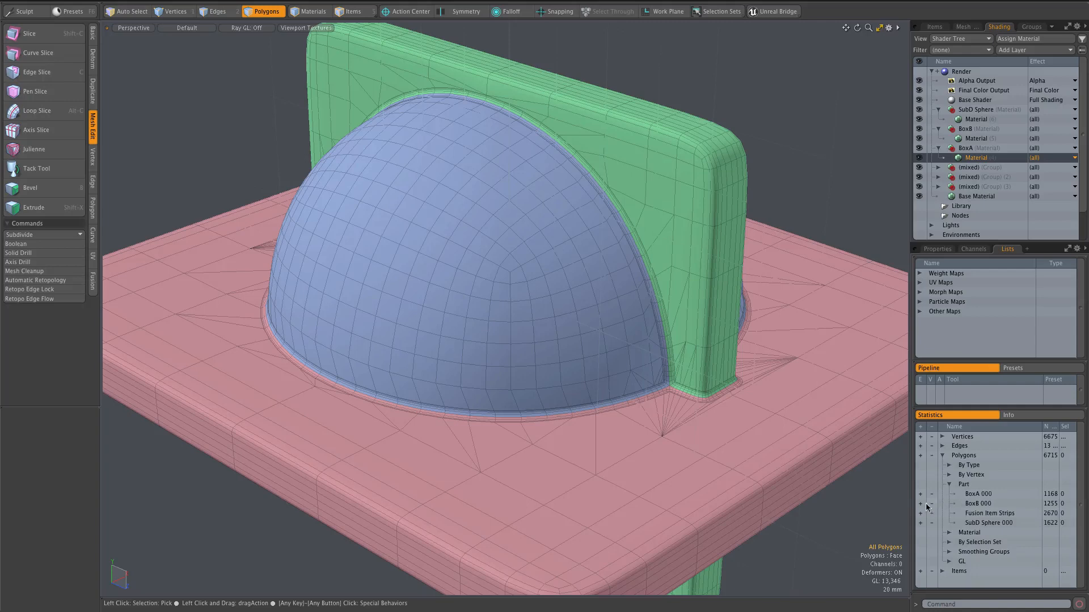
click(920, 513)
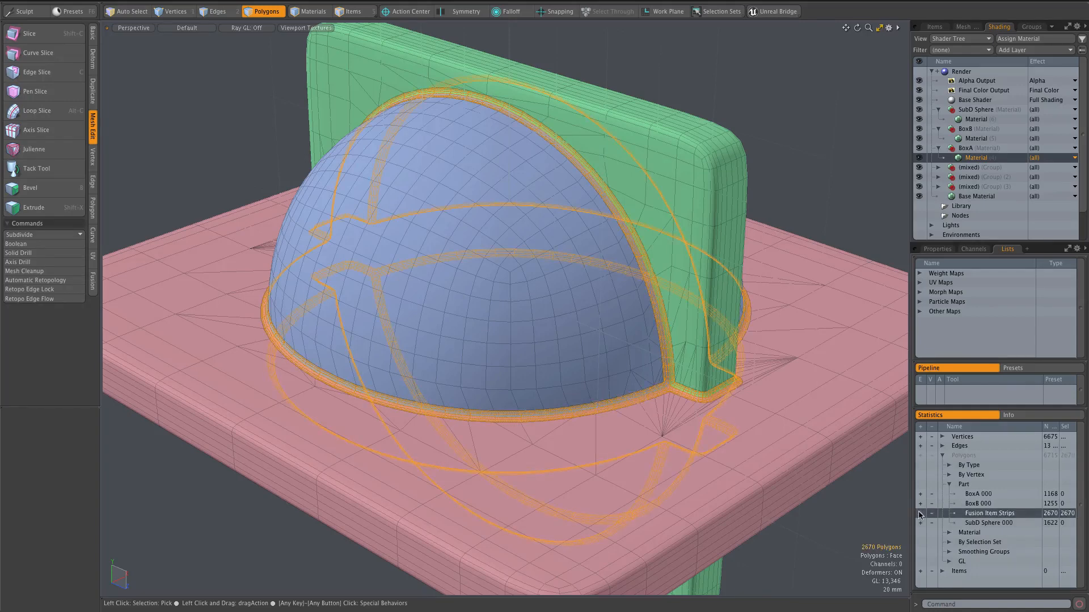
click(830, 86)
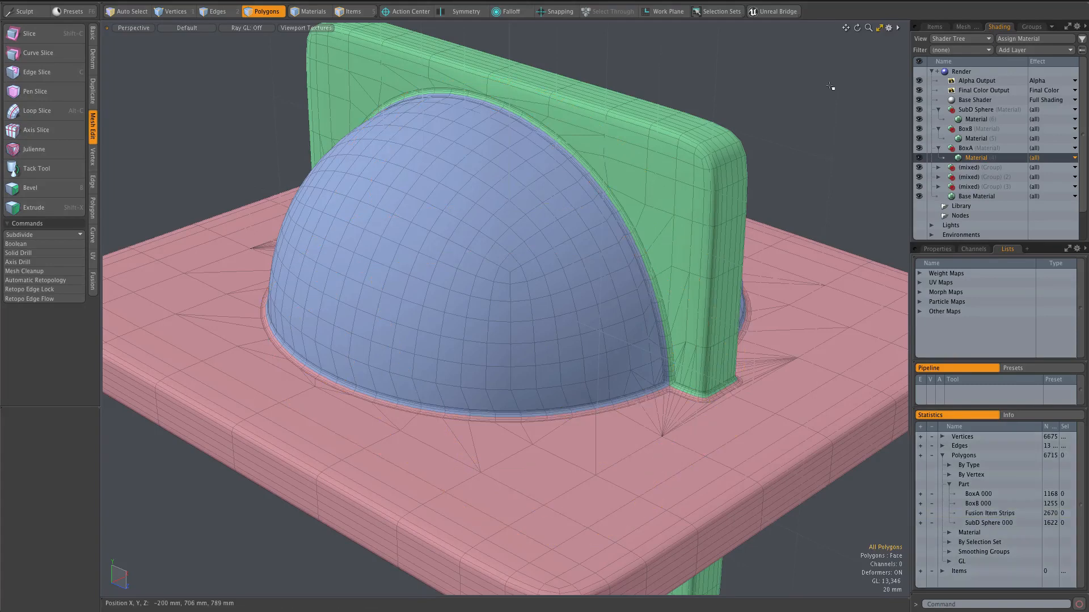
Switch to material selection and select the material of the first mixed shader group
click(310, 11)
click(694, 133)
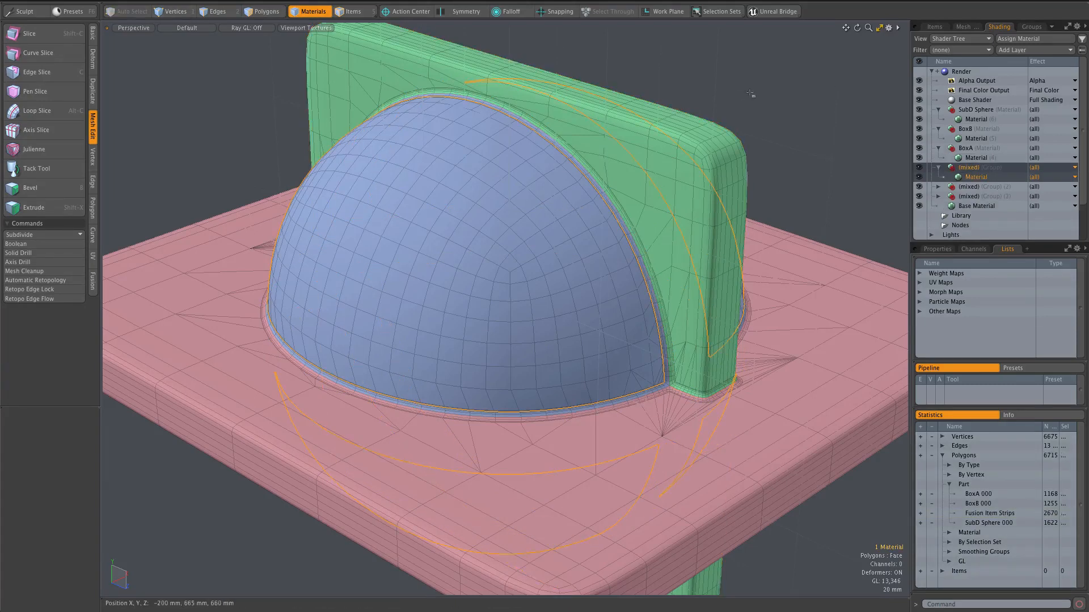